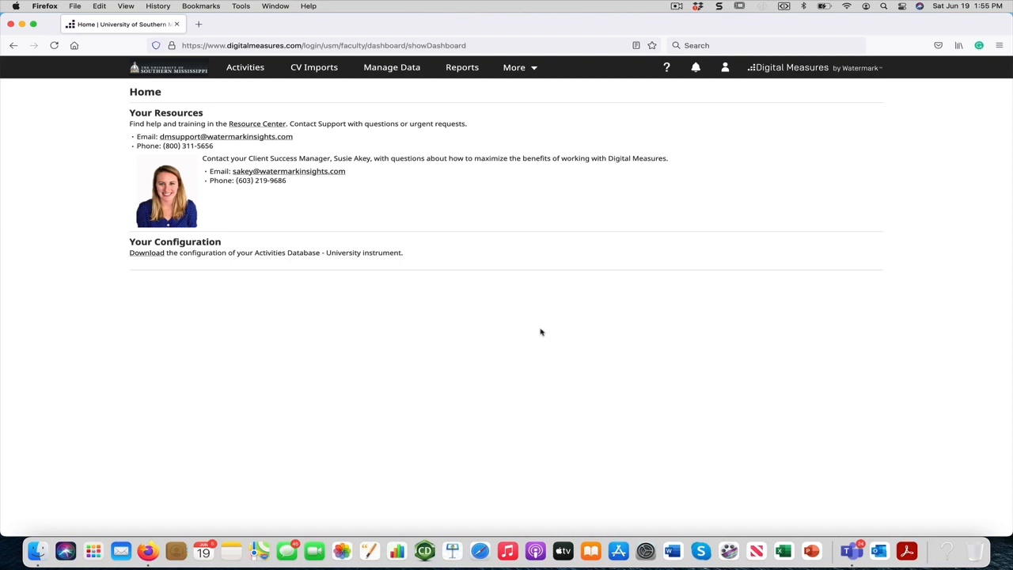
Start a new report from the Reports section using the Export Data style
{"action": "left_click", "coordinate": [462, 68]}
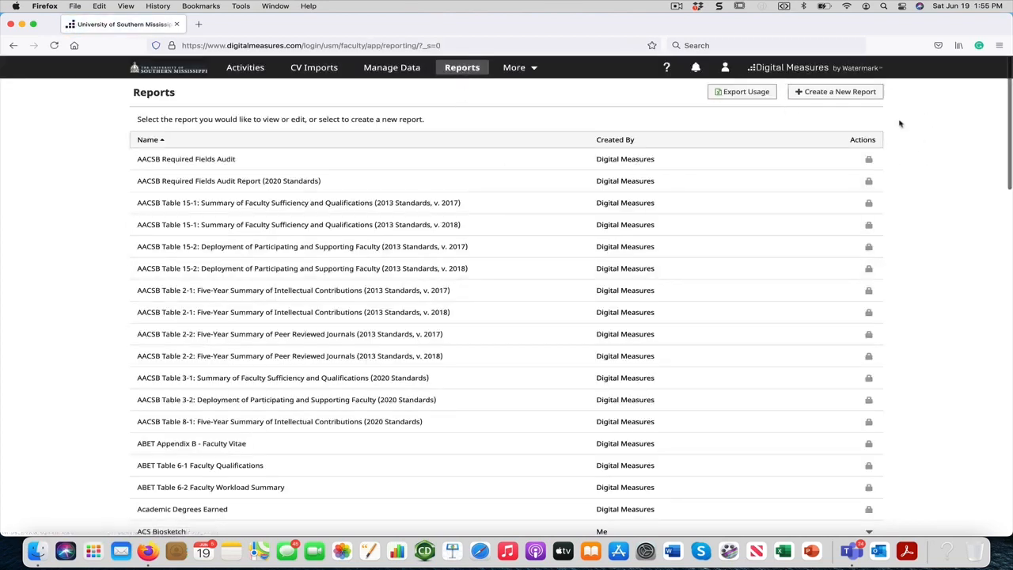
{"action": "left_click", "coordinate": [843, 95]}
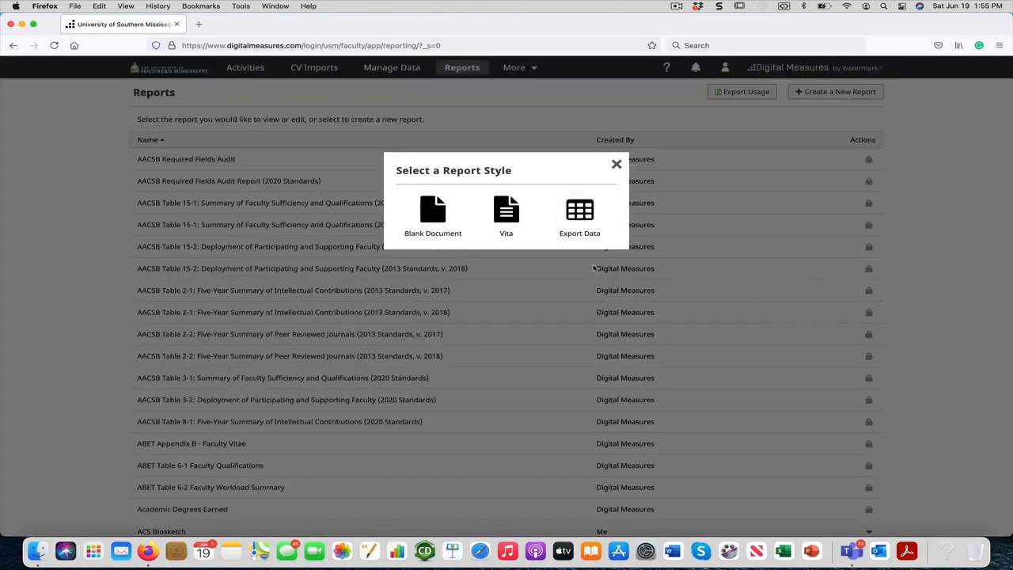
{"action": "left_click", "coordinate": [580, 211]}
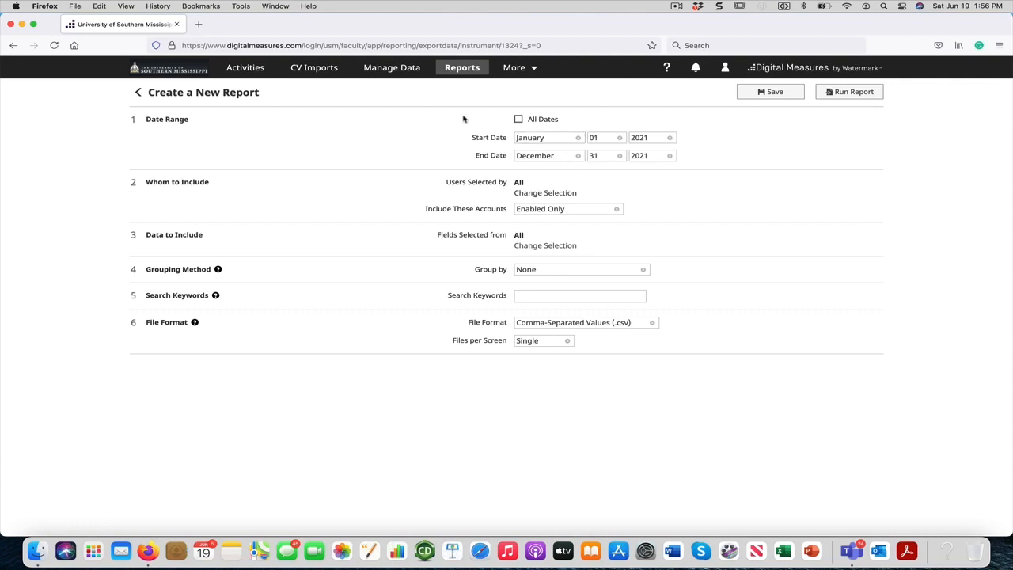
Review the end date and the choices for which accounts to include in the report
{"action": "left_click", "coordinate": [599, 156]}
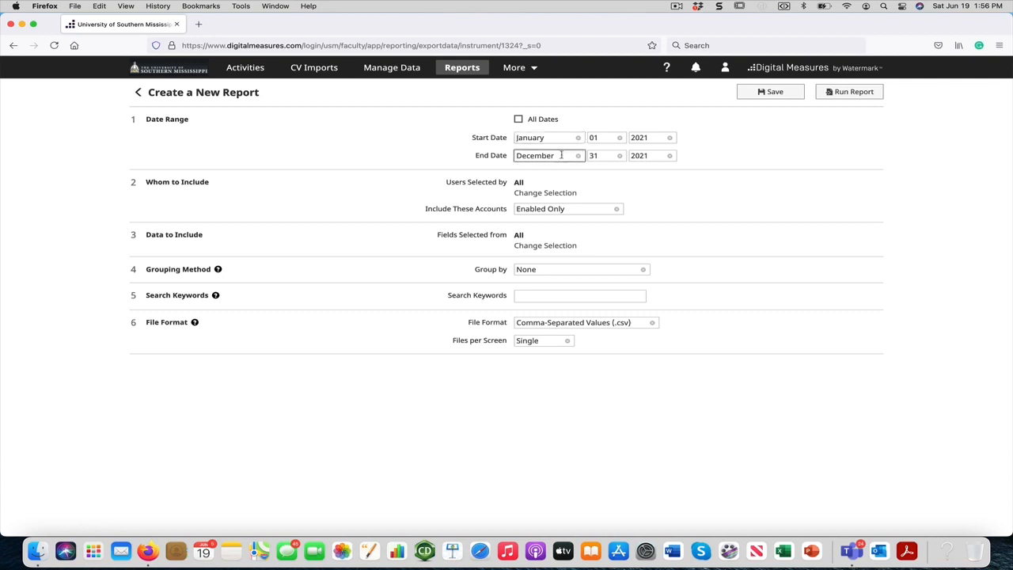
{"action": "left_click", "coordinate": [576, 208]}
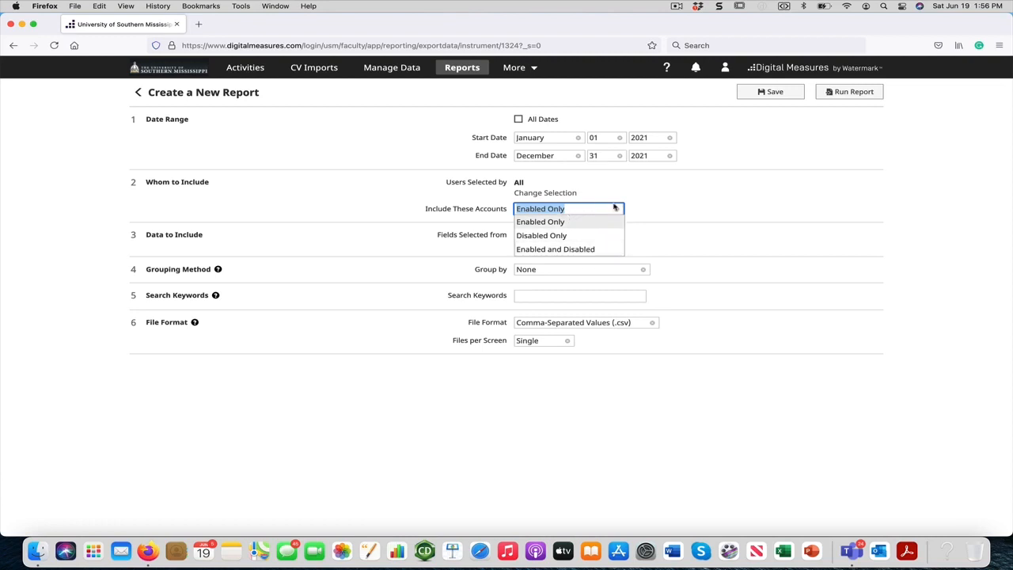
{"action": "left_click", "coordinate": [652, 214]}
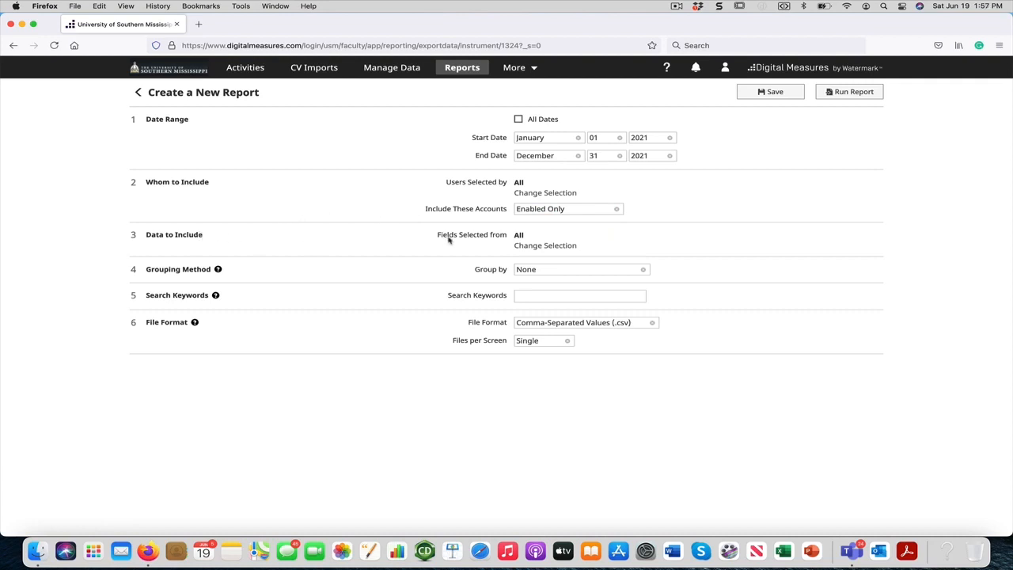
Clear all fields from the data to include, and select User First, Middle, Last Name and Email under System Details
{"action": "left_click", "coordinate": [532, 246]}
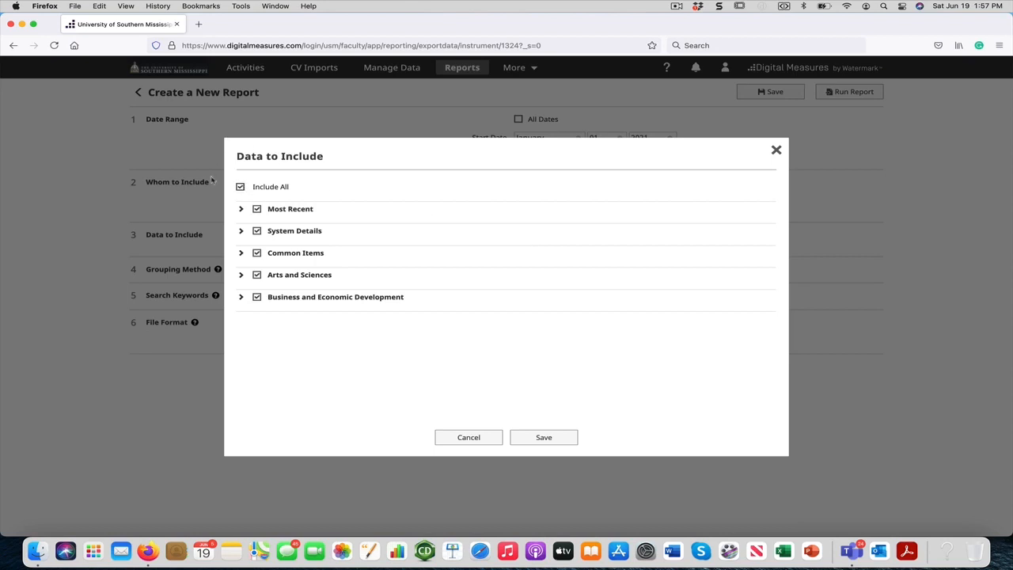
{"action": "left_click", "coordinate": [241, 187]}
{"action": "left_click", "coordinate": [241, 231]}
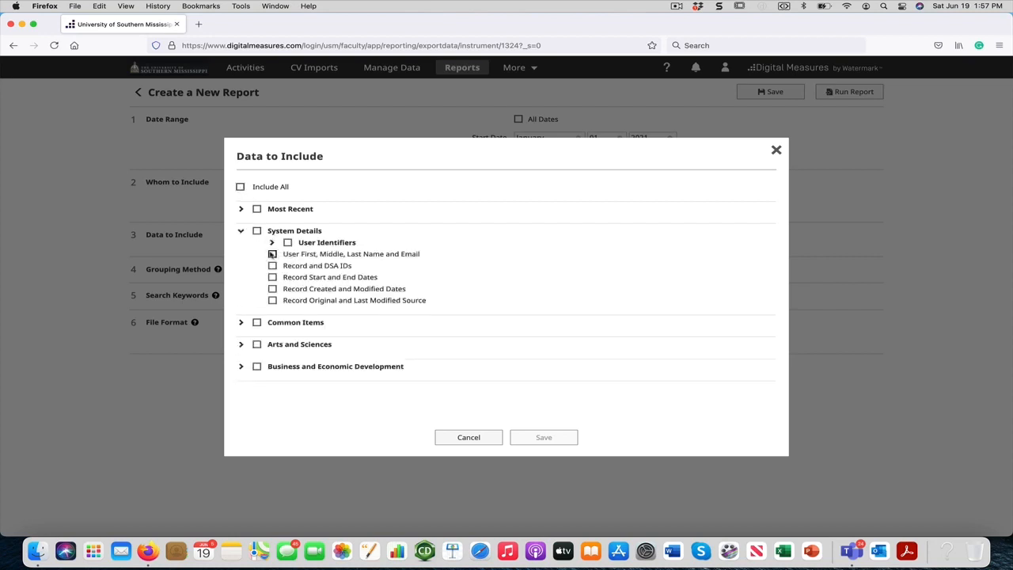
{"action": "left_click", "coordinate": [272, 254]}
Include Term and Year from the Scheduled Teaching section of Common Items
{"action": "left_click", "coordinate": [241, 325]}
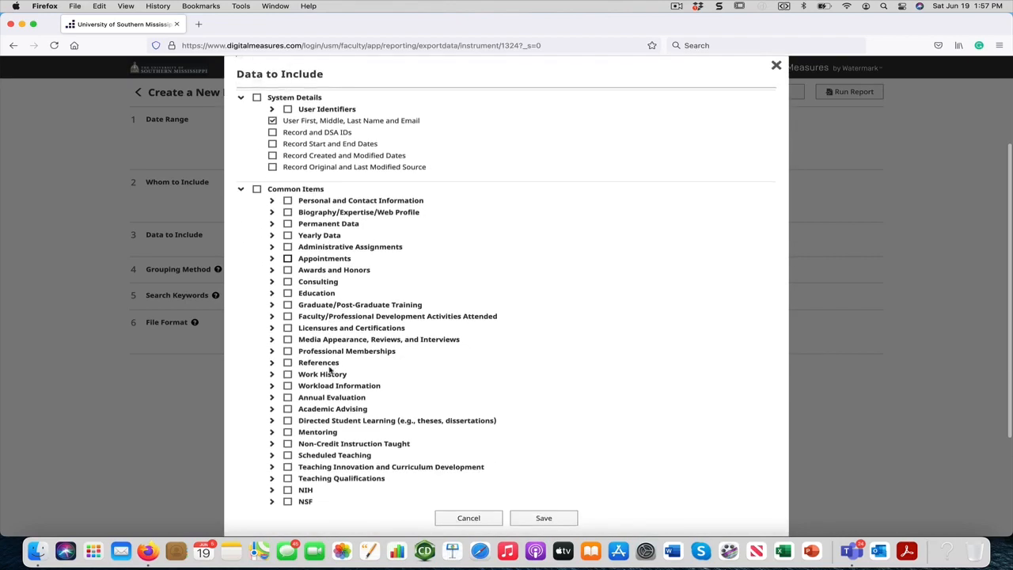
{"action": "scroll", "coordinate": [330, 369], "scroll_direction": "down", "scroll_amount": 5}
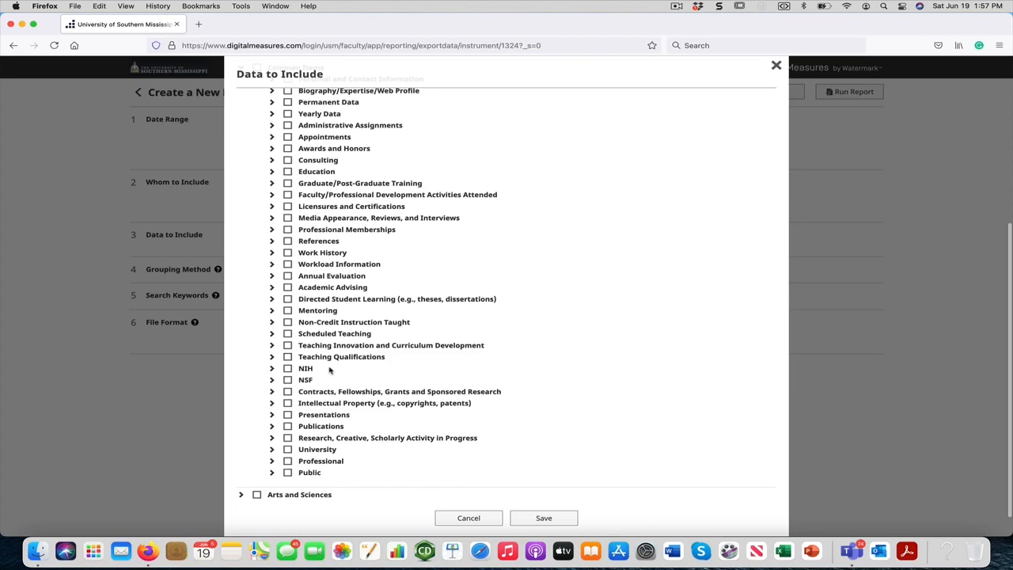
{"action": "left_click", "coordinate": [272, 333]}
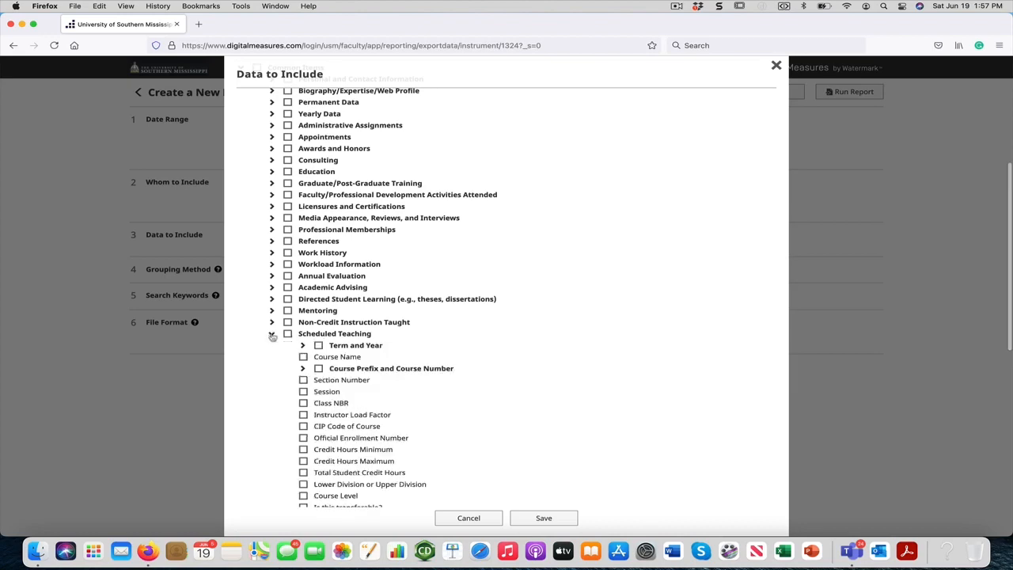
{"action": "scroll", "coordinate": [306, 340], "scroll_direction": "down", "scroll_amount": 3}
{"action": "scroll", "coordinate": [306, 338], "scroll_direction": "down", "scroll_amount": 6}
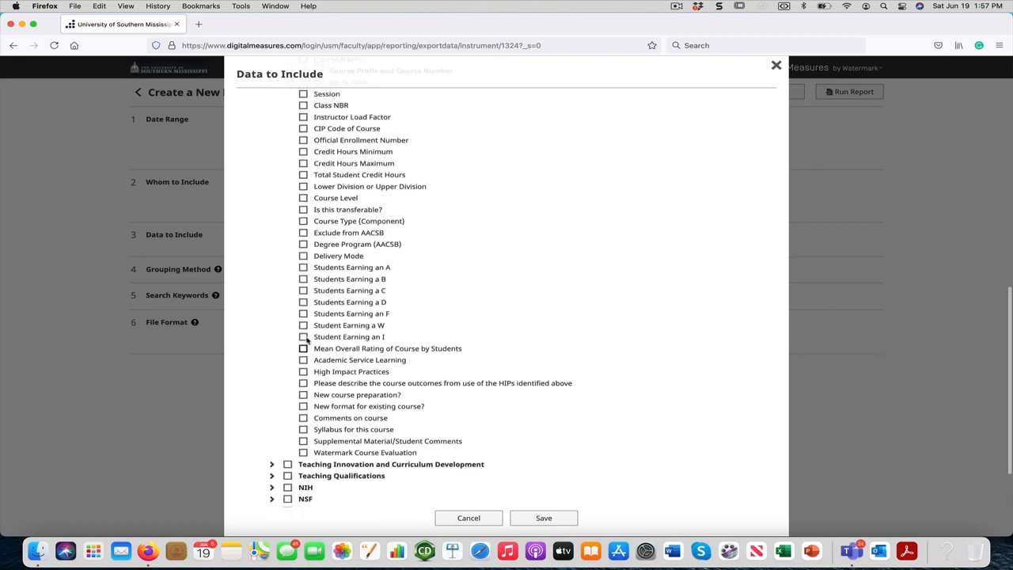
{"action": "scroll", "coordinate": [305, 338], "scroll_direction": "up", "scroll_amount": 4}
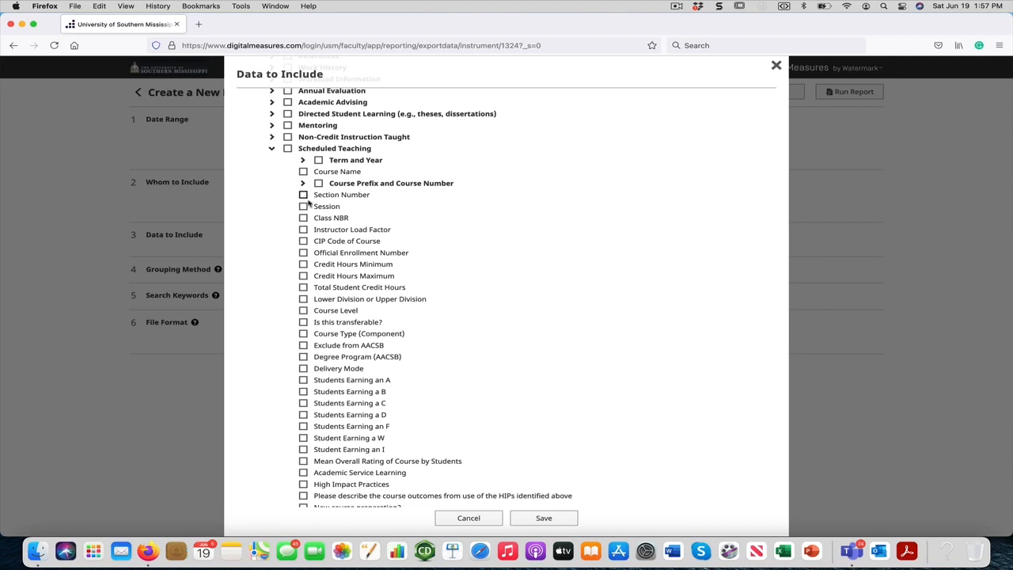
{"action": "left_click", "coordinate": [318, 159]}
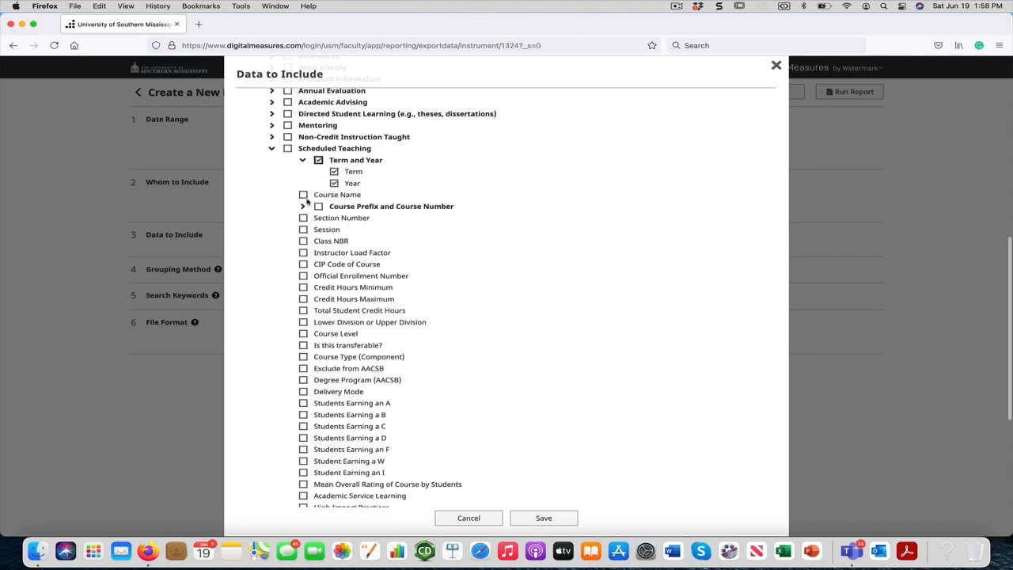
Include Course Name, Course Prefix and Course Number, and Section Number from Scheduled Teaching
{"action": "left_click", "coordinate": [303, 195]}
{"action": "left_click", "coordinate": [319, 207]}
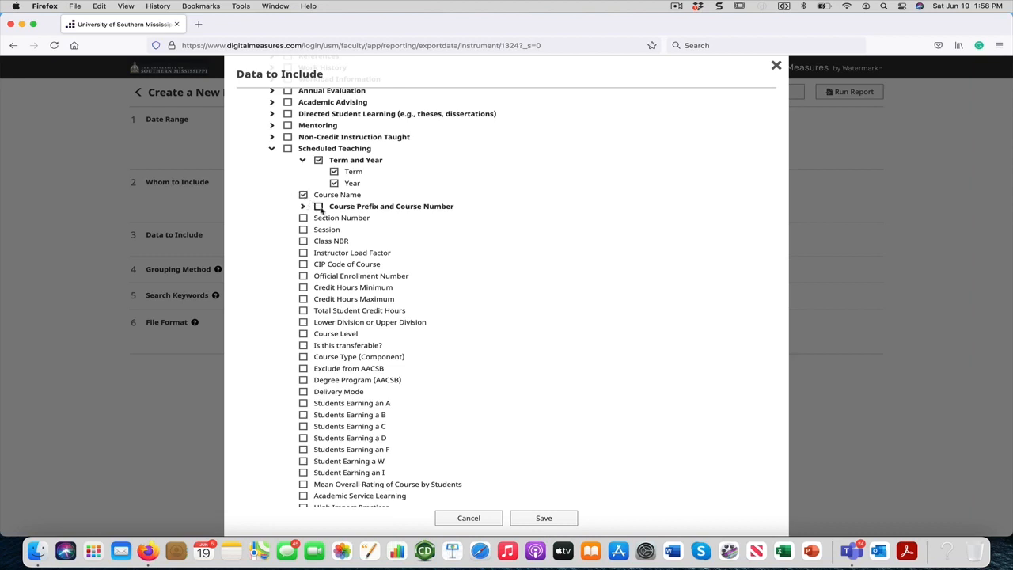
{"action": "left_click", "coordinate": [303, 195]}
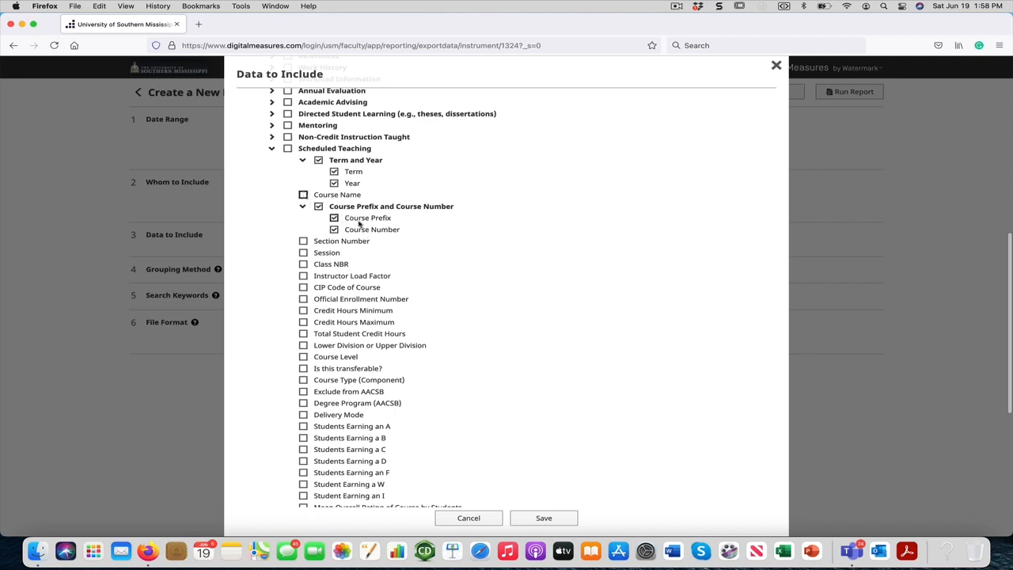
{"action": "scroll", "coordinate": [359, 224], "scroll_direction": "down", "scroll_amount": 2}
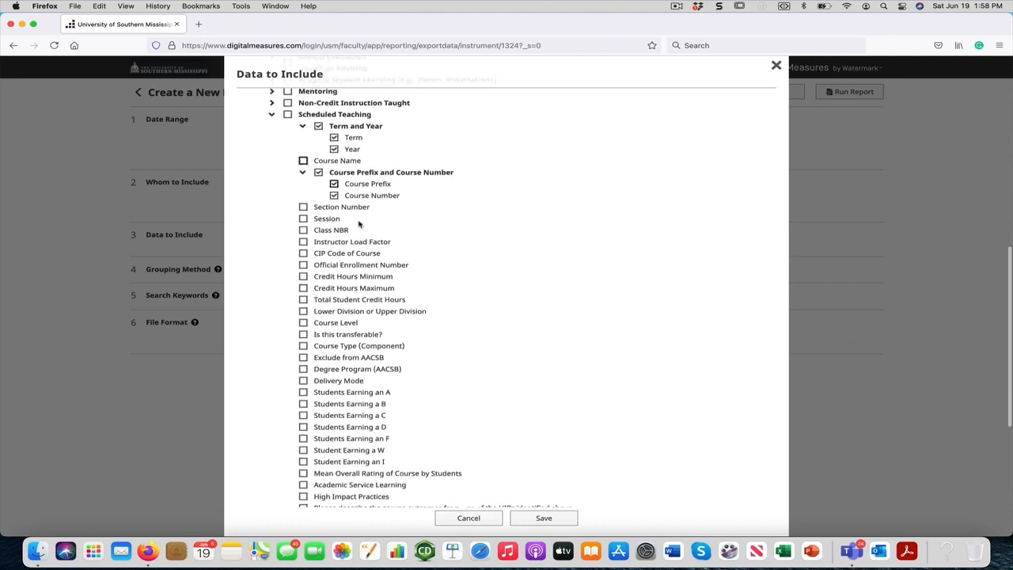
{"action": "left_click", "coordinate": [303, 155]}
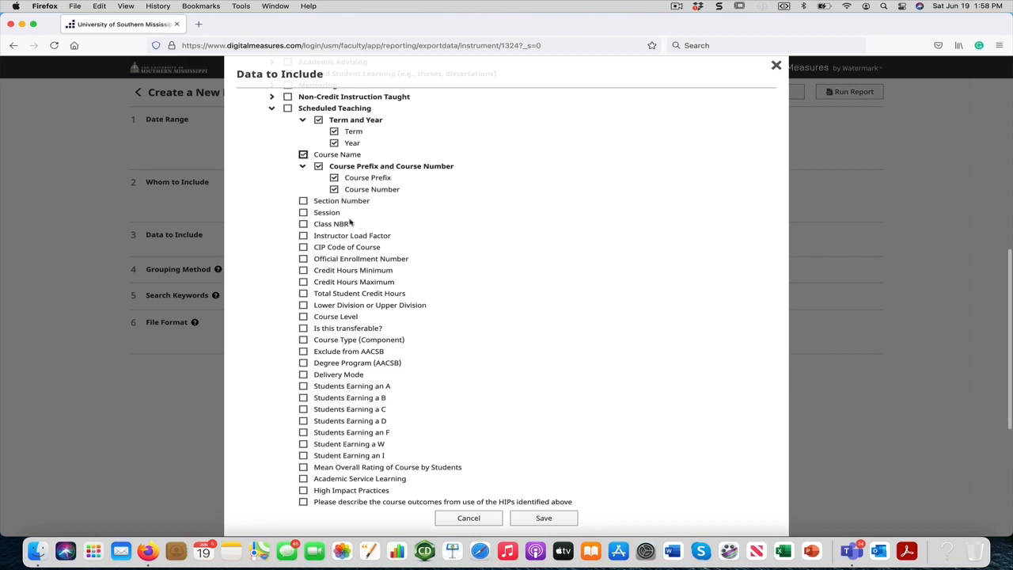
{"action": "scroll", "coordinate": [346, 214], "scroll_direction": "down", "scroll_amount": 1}
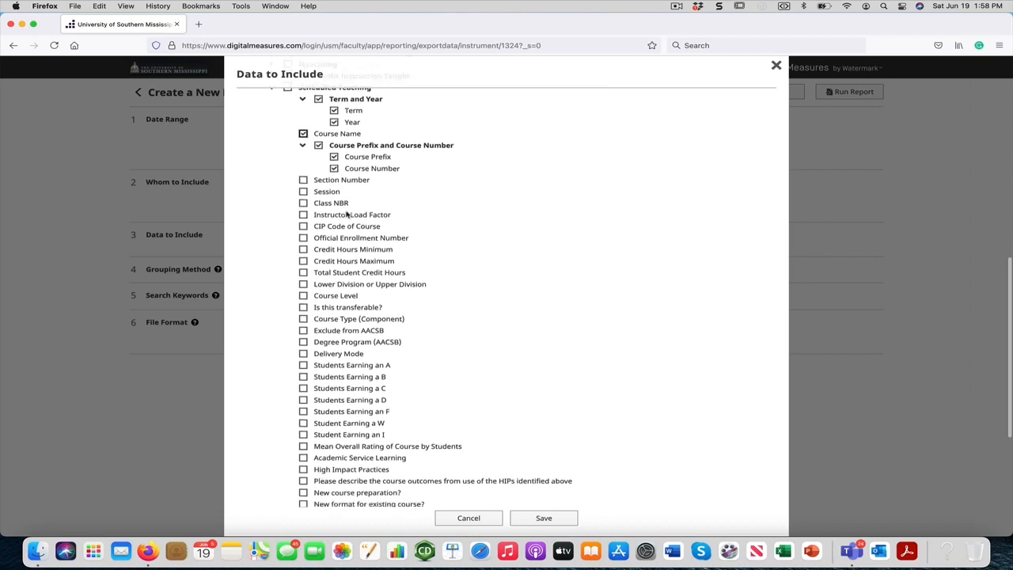
{"action": "scroll", "coordinate": [346, 214], "scroll_direction": "down", "scroll_amount": 3}
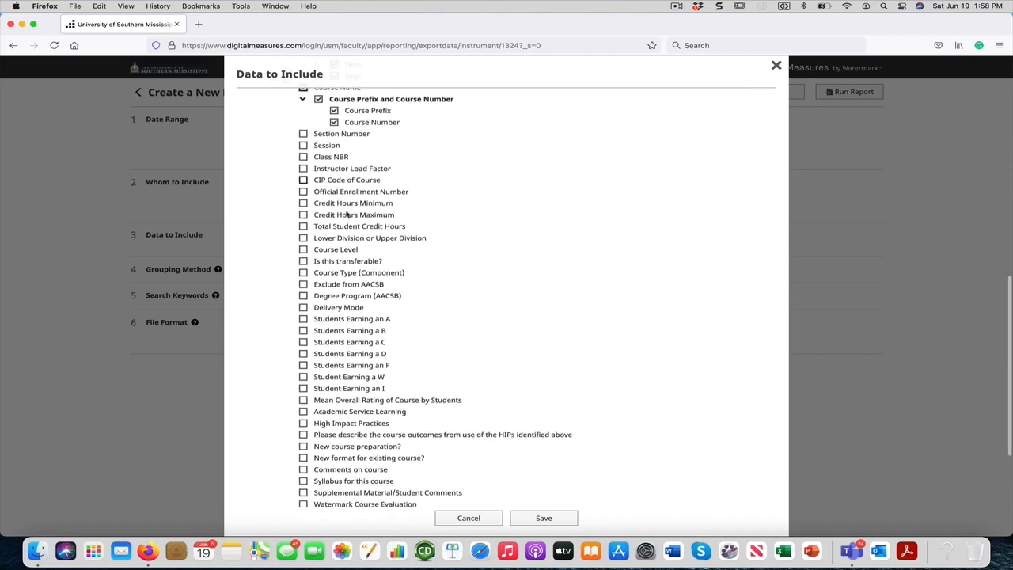
{"action": "left_click", "coordinate": [303, 134]}
Include the Scheduled Teaching fields for students earning an A, B, C, D, F, W and I
{"action": "scroll", "coordinate": [326, 176], "scroll_direction": "down", "scroll_amount": 1}
{"action": "scroll", "coordinate": [326, 176], "scroll_direction": "down", "scroll_amount": 1}
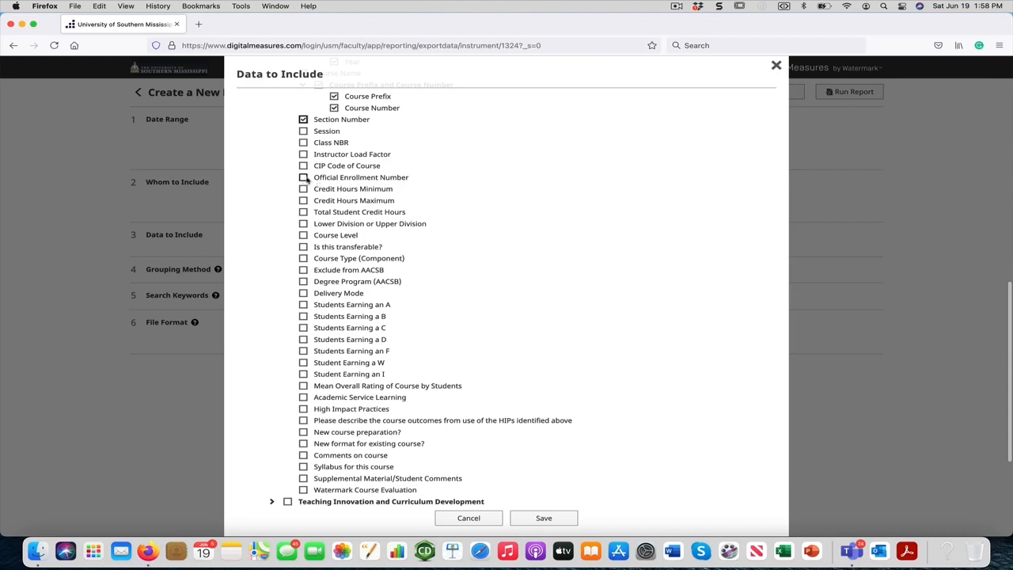
{"action": "scroll", "coordinate": [306, 179], "scroll_direction": "down", "scroll_amount": 3}
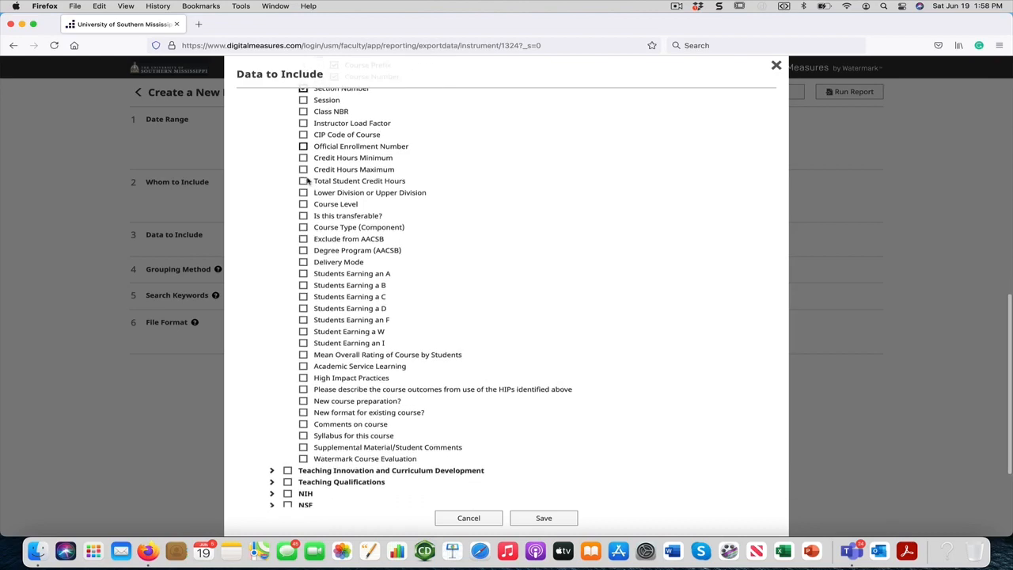
{"action": "scroll", "coordinate": [306, 179], "scroll_direction": "down", "scroll_amount": 2}
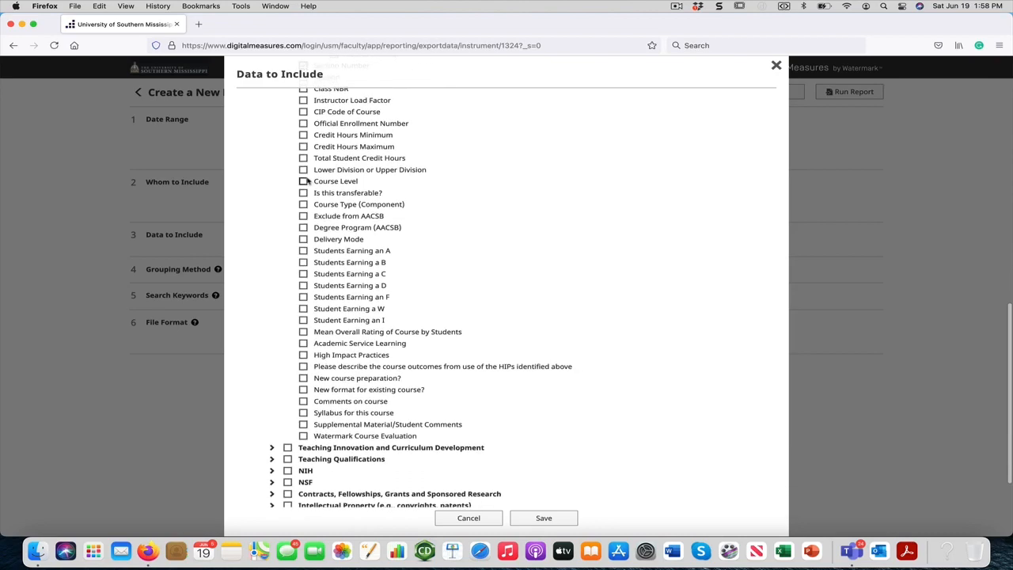
{"action": "scroll", "coordinate": [307, 180], "scroll_direction": "down", "scroll_amount": 6}
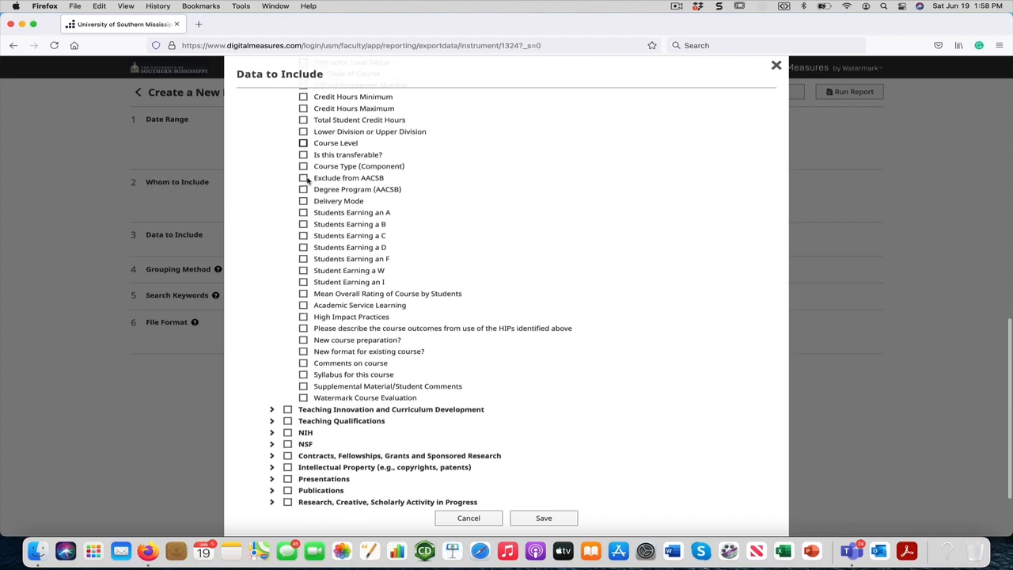
{"action": "scroll", "coordinate": [307, 180], "scroll_direction": "down", "scroll_amount": 1}
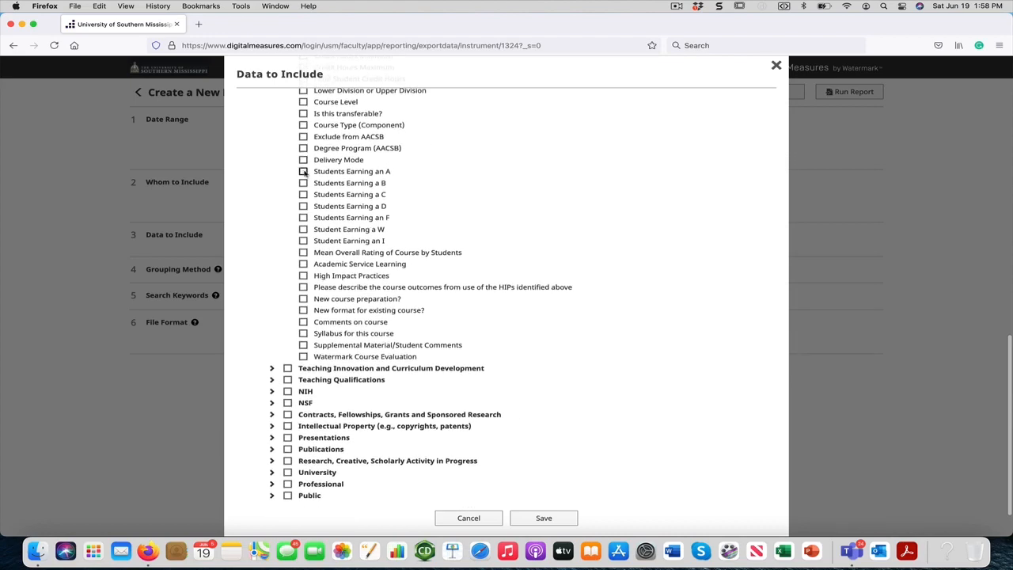
{"action": "left_click", "coordinate": [303, 171]}
{"action": "left_click", "coordinate": [303, 183]}
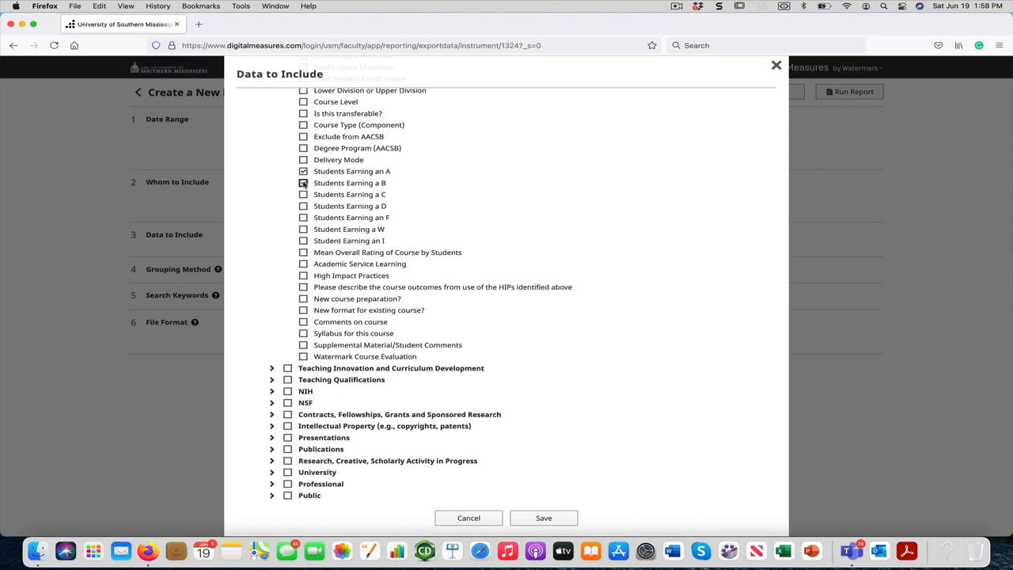
{"action": "left_click", "coordinate": [303, 194]}
{"action": "left_click", "coordinate": [303, 205]}
{"action": "left_click", "coordinate": [303, 217]}
{"action": "left_click", "coordinate": [303, 229]}
{"action": "left_click", "coordinate": [303, 240]}
Check the chosen fields and save the data selection for the report
{"action": "scroll", "coordinate": [327, 296], "scroll_direction": "up", "scroll_amount": 2}
{"action": "scroll", "coordinate": [327, 296], "scroll_direction": "up", "scroll_amount": 10}
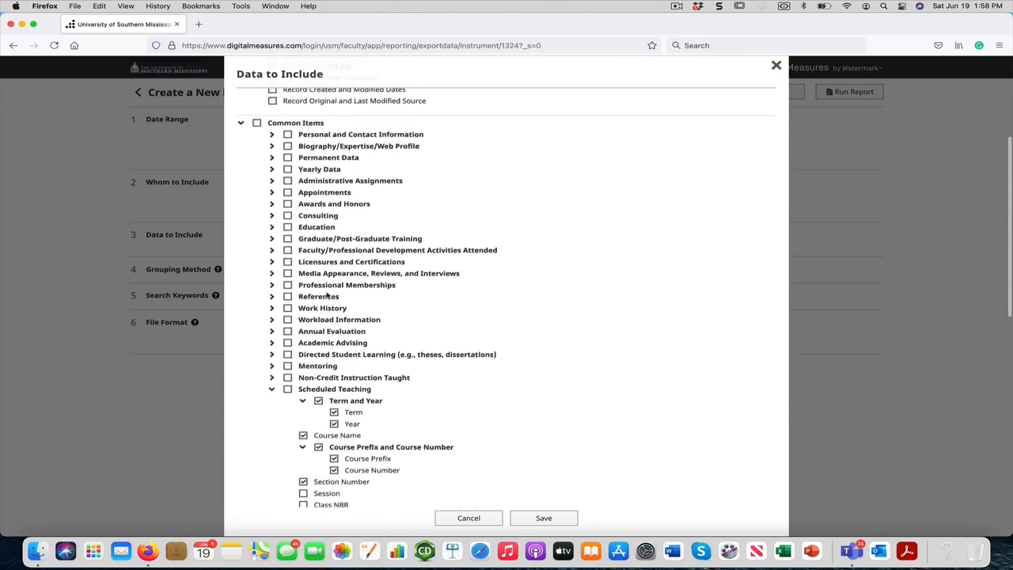
{"action": "scroll", "coordinate": [327, 296], "scroll_direction": "down", "scroll_amount": 20}
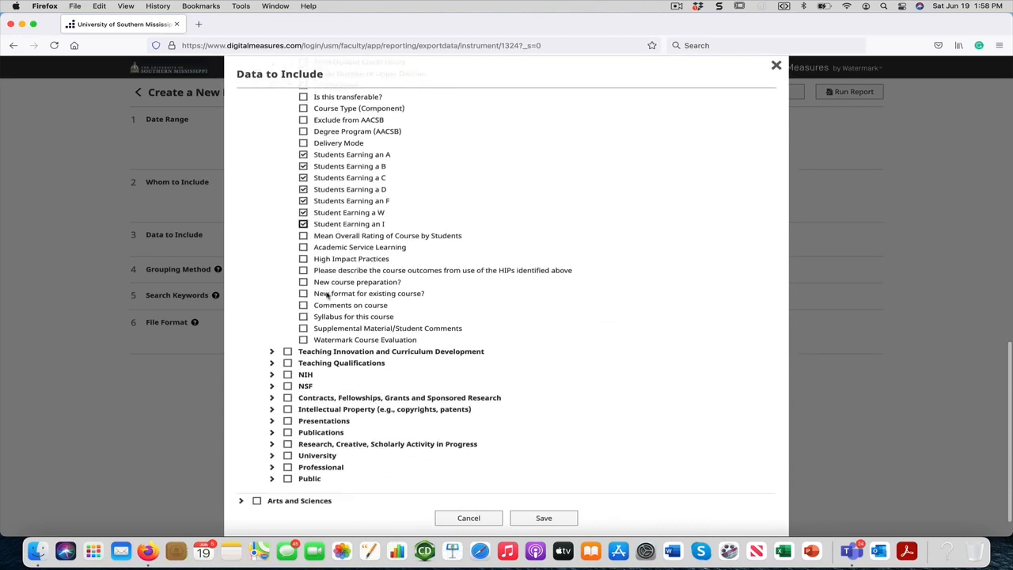
{"action": "left_click", "coordinate": [544, 518]}
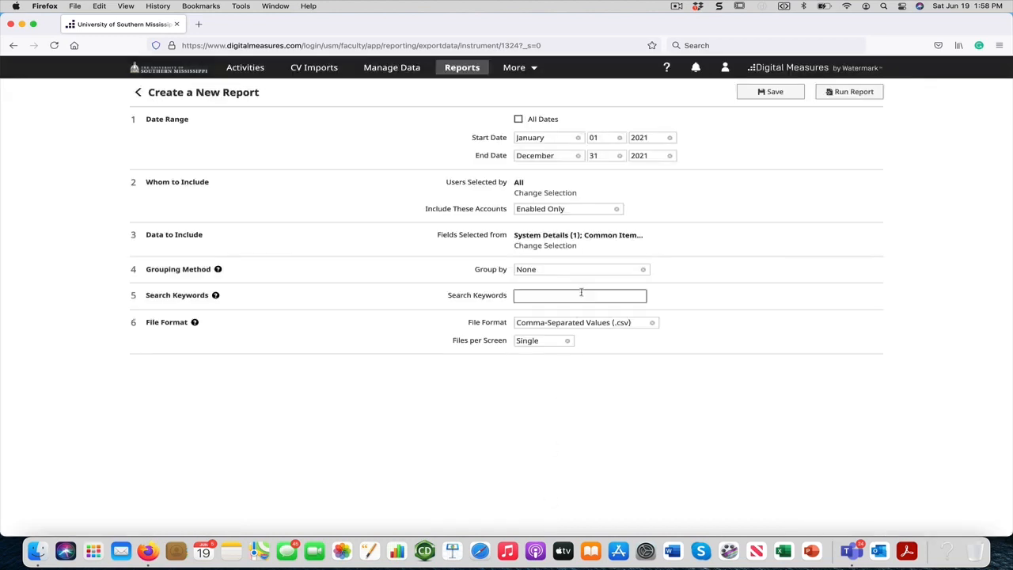
View the grouping methods available for the report
{"action": "left_click", "coordinate": [615, 269]}
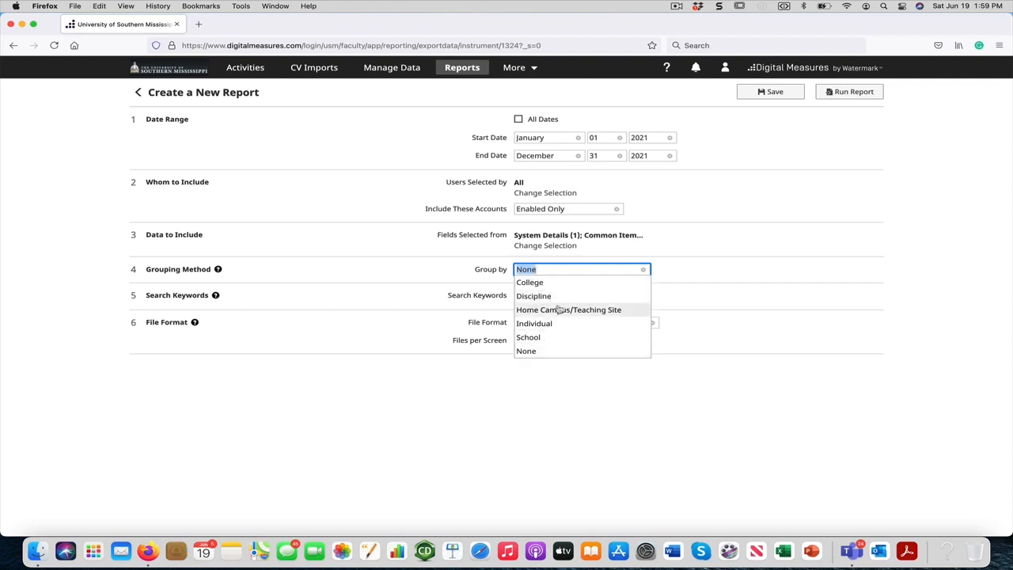
{"action": "left_click", "coordinate": [669, 262]}
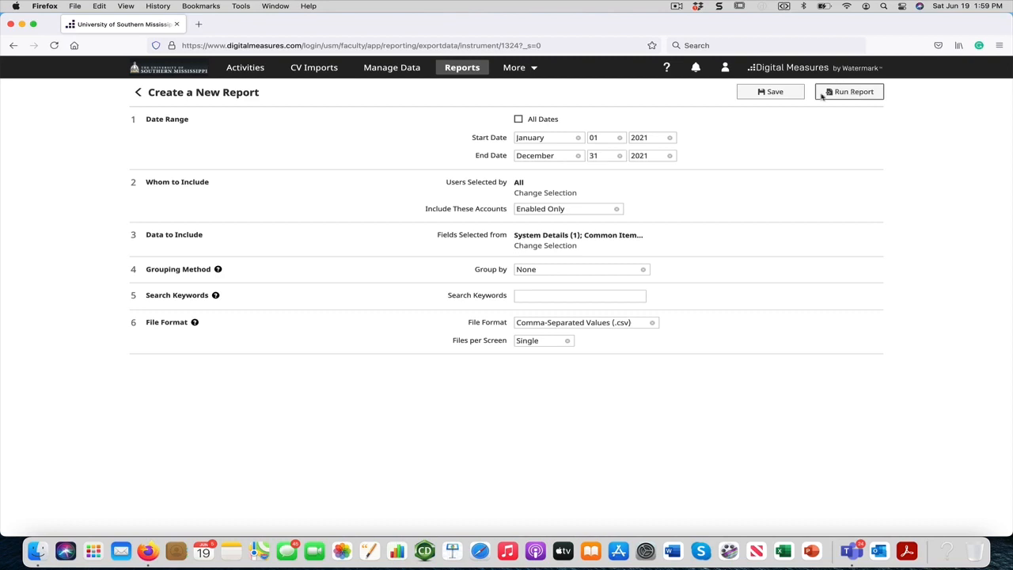
Save the report as Grade Distribution Report and run it
{"action": "left_click", "coordinate": [781, 93]}
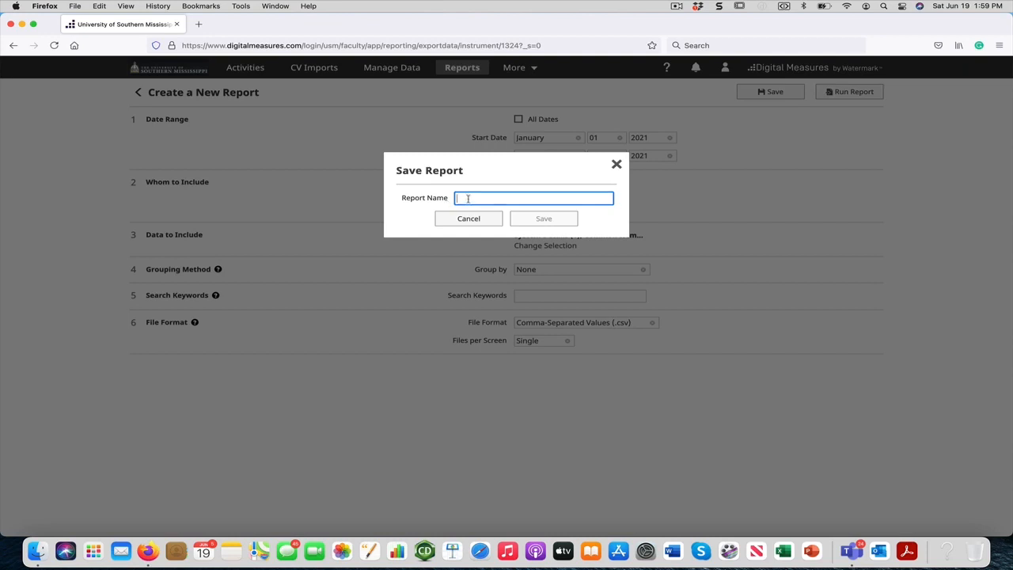
{"action": "type", "text": "Grade Distribution Report"}
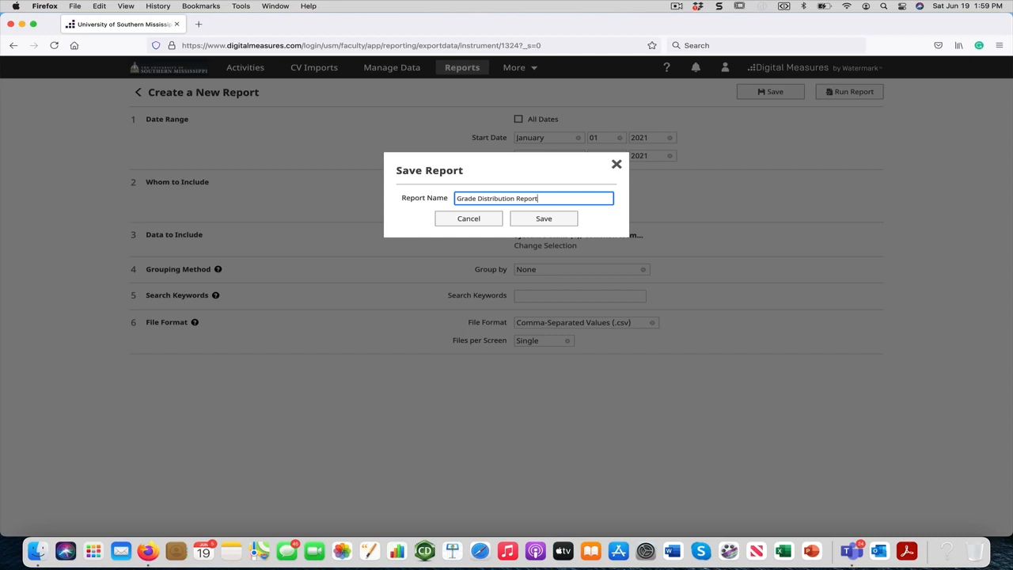
{"action": "left_click", "coordinate": [551, 225]}
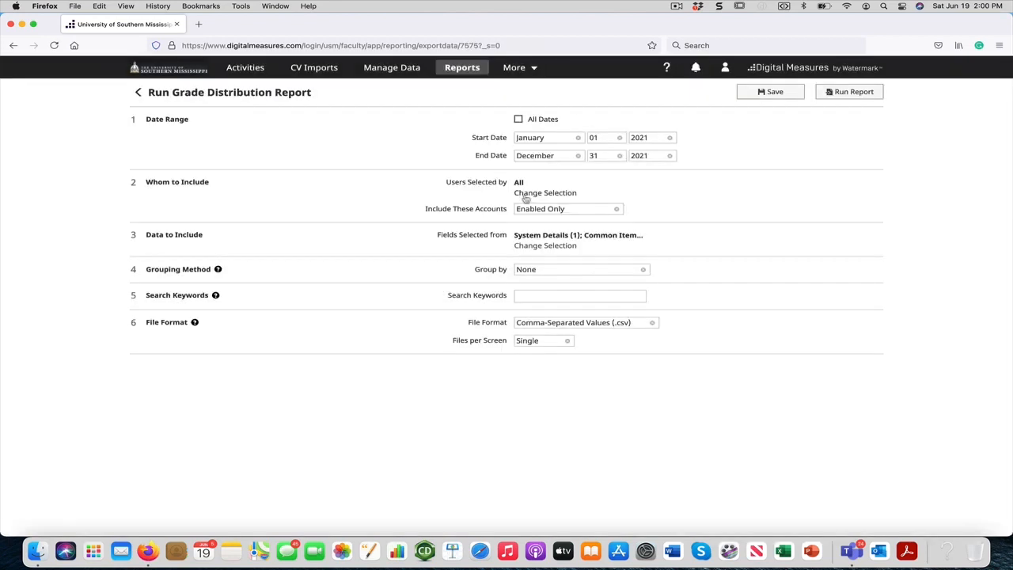
{"action": "left_click", "coordinate": [858, 95]}
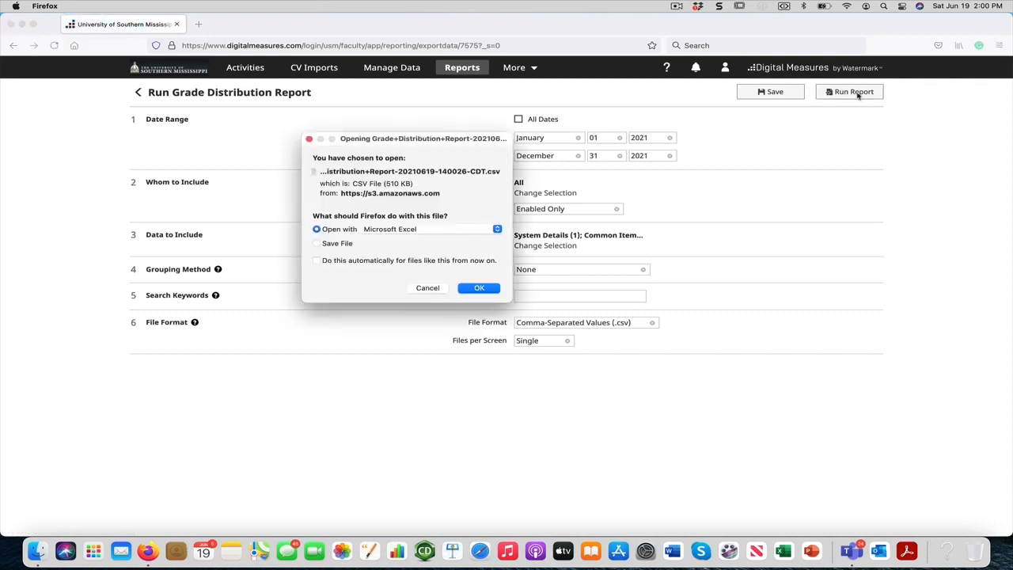
Open the exported Grade Distribution Report CSV file in Microsoft Excel and expand the workbook to full screen
{"action": "left_click", "coordinate": [487, 289]}
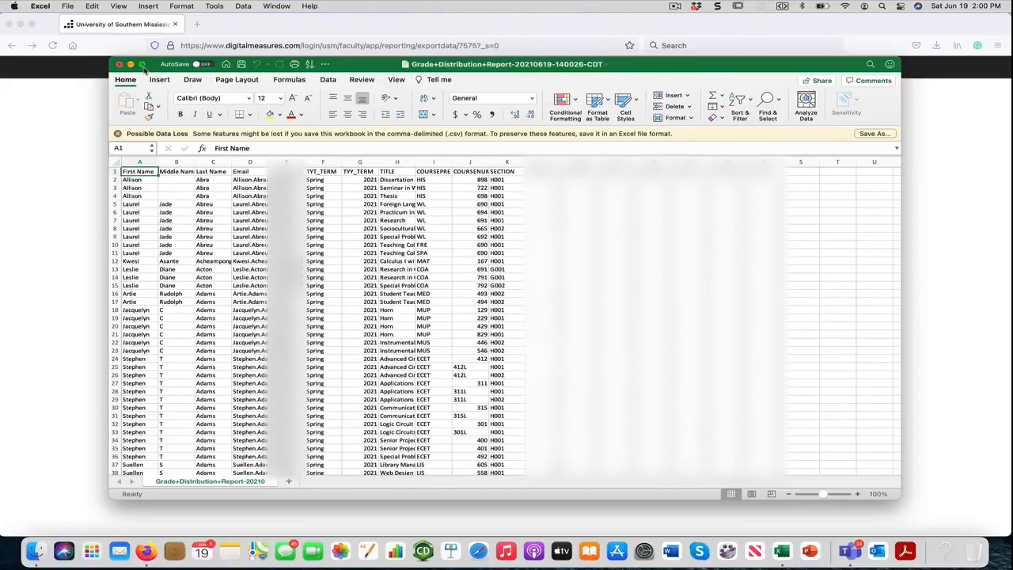
{"action": "left_click", "coordinate": [141, 64]}
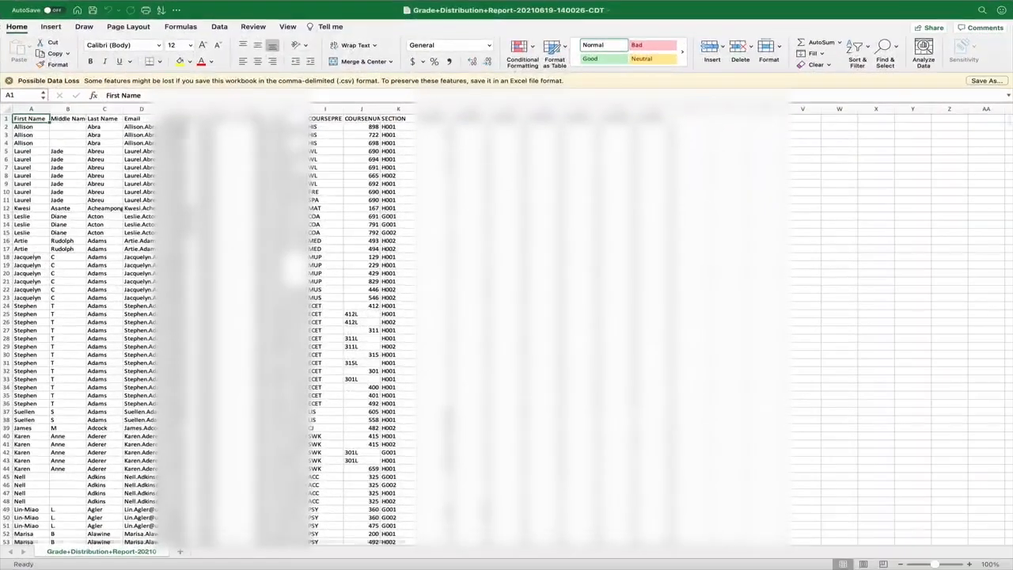
Look through all records of the exported report down to the last row and return to the header row
{"action": "scroll", "coordinate": [139, 253], "scroll_direction": "down", "scroll_amount": 20}
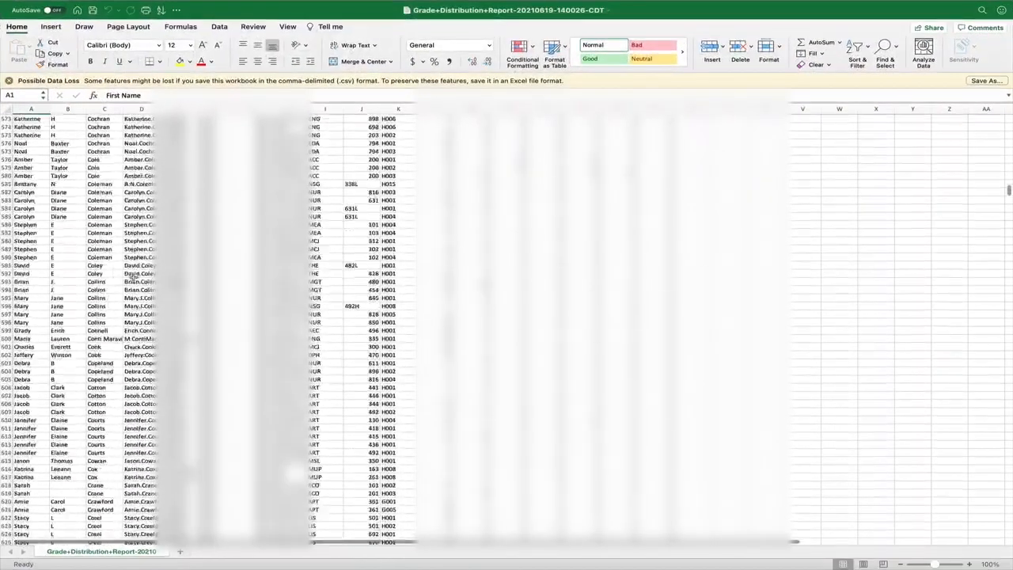
{"action": "scroll", "coordinate": [133, 277], "scroll_direction": "down", "scroll_amount": 20}
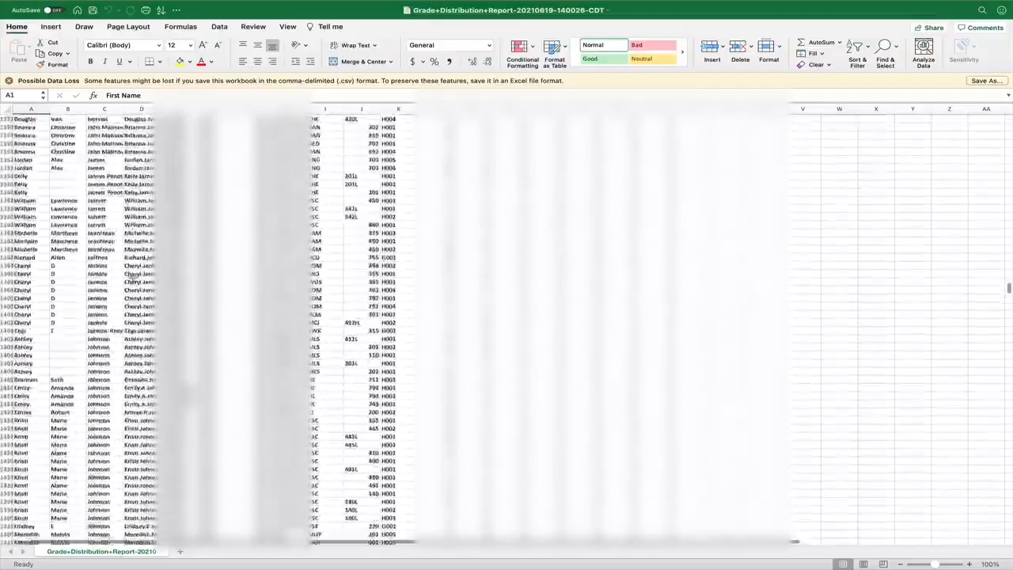
{"action": "scroll", "coordinate": [133, 274], "scroll_direction": "down", "scroll_amount": 15}
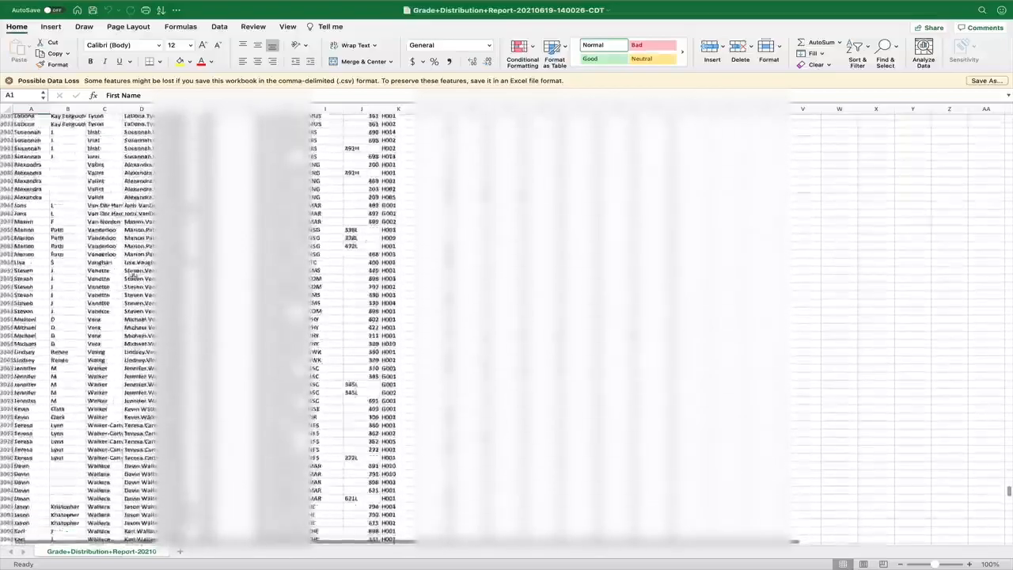
{"action": "scroll", "coordinate": [133, 277], "scroll_direction": "down", "scroll_amount": 10}
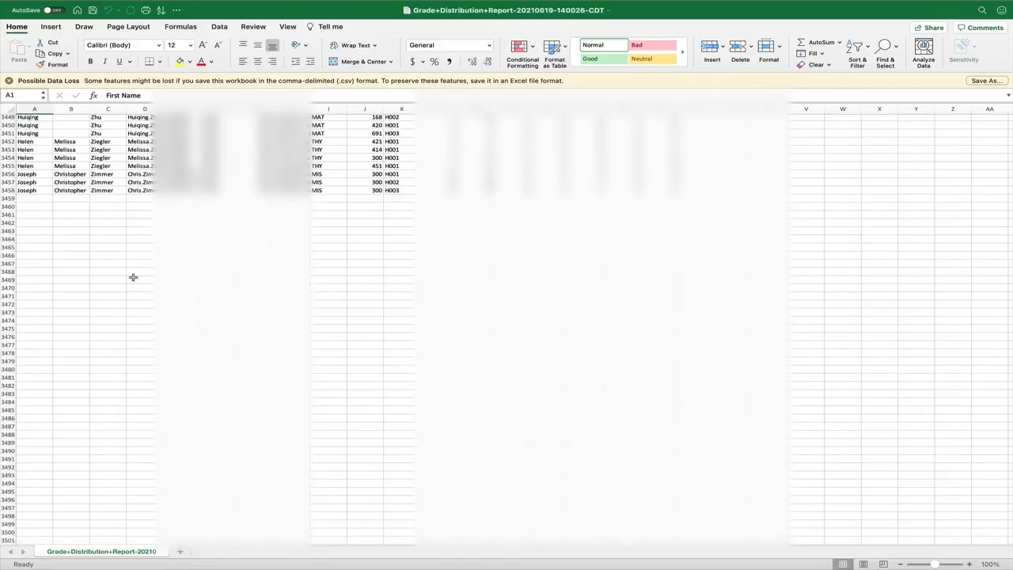
{"action": "scroll", "coordinate": [133, 278], "scroll_direction": "up", "scroll_amount": 20}
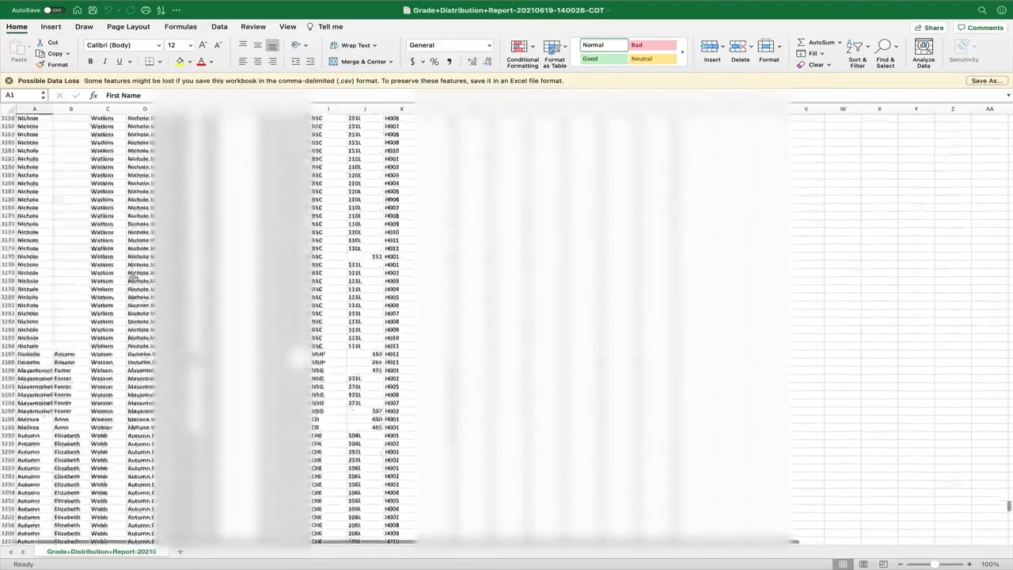
{"action": "scroll", "coordinate": [133, 276], "scroll_direction": "up", "scroll_amount": 20}
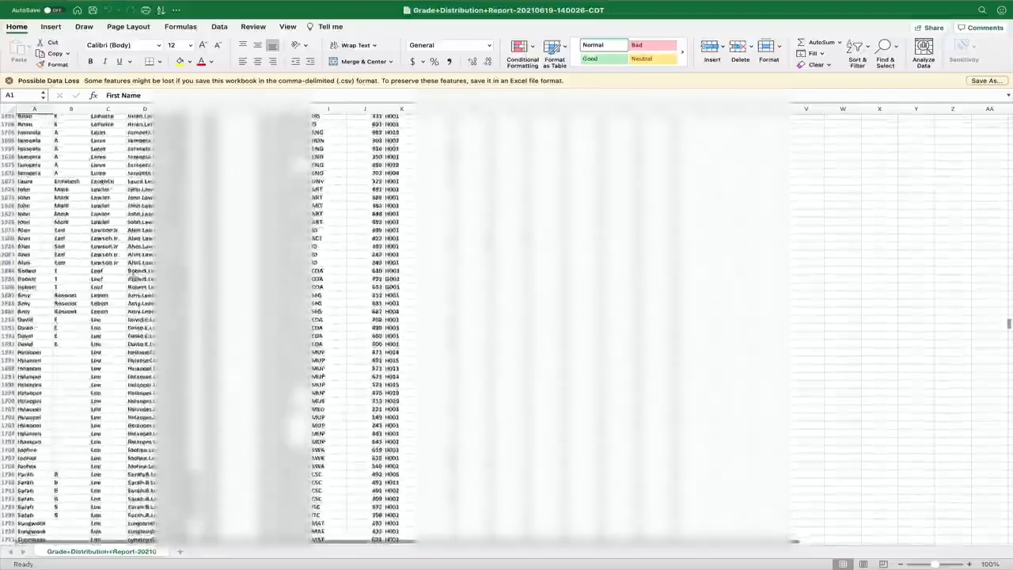
{"action": "scroll", "coordinate": [133, 276], "scroll_direction": "up", "scroll_amount": 20}
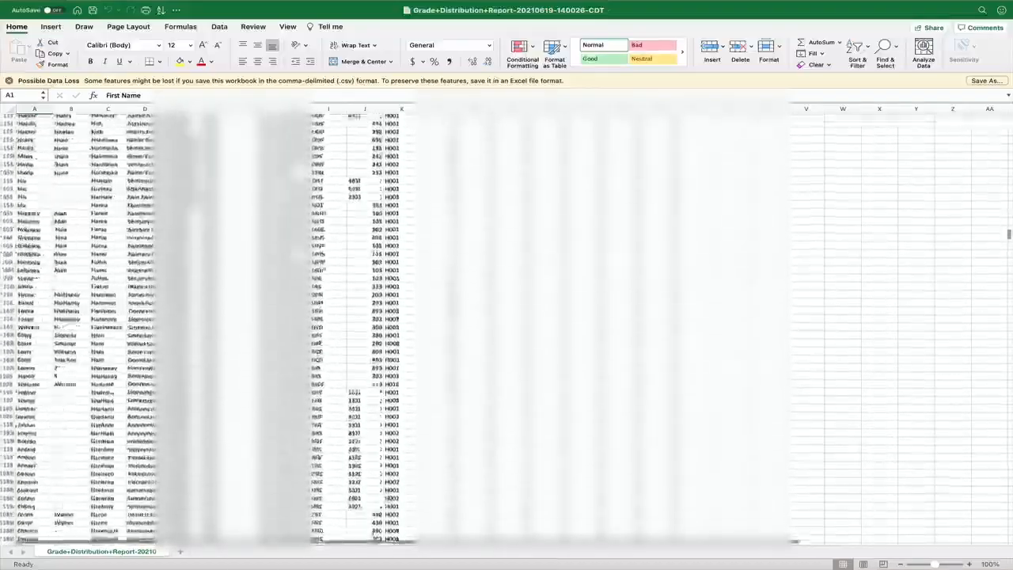
{"action": "scroll", "coordinate": [133, 276], "scroll_direction": "up", "scroll_amount": 20}
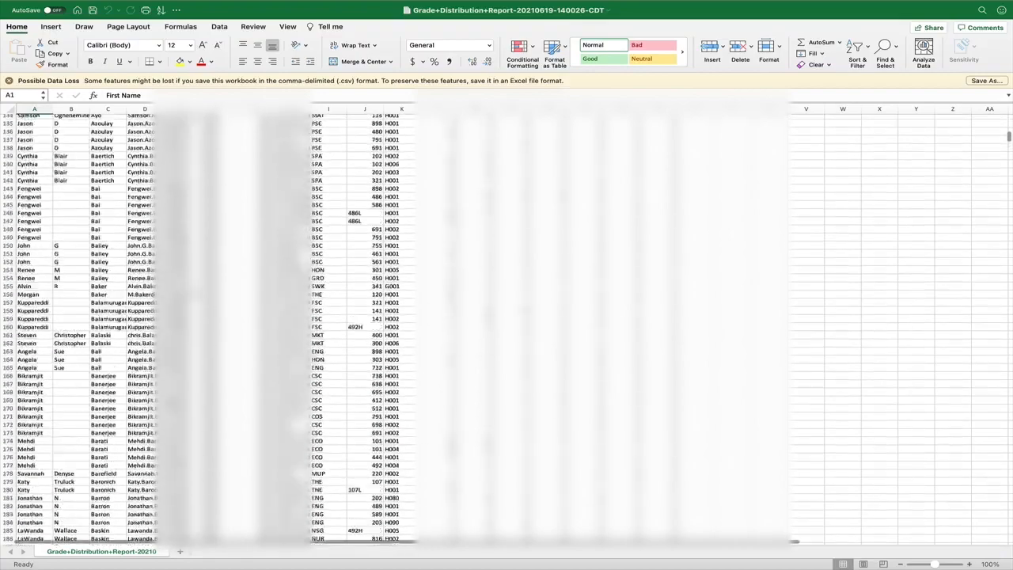
{"action": "scroll", "coordinate": [3, 379], "scroll_direction": "up", "scroll_amount": 20}
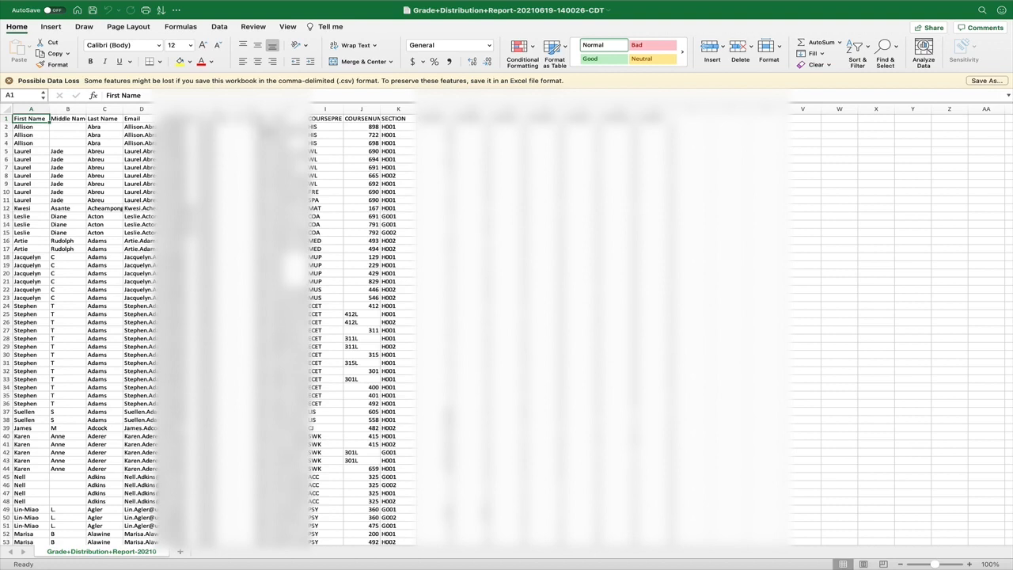
Inspect the course title, prefix, number and section entries in the first records of the report
{"action": "left_click", "coordinate": [289, 127]}
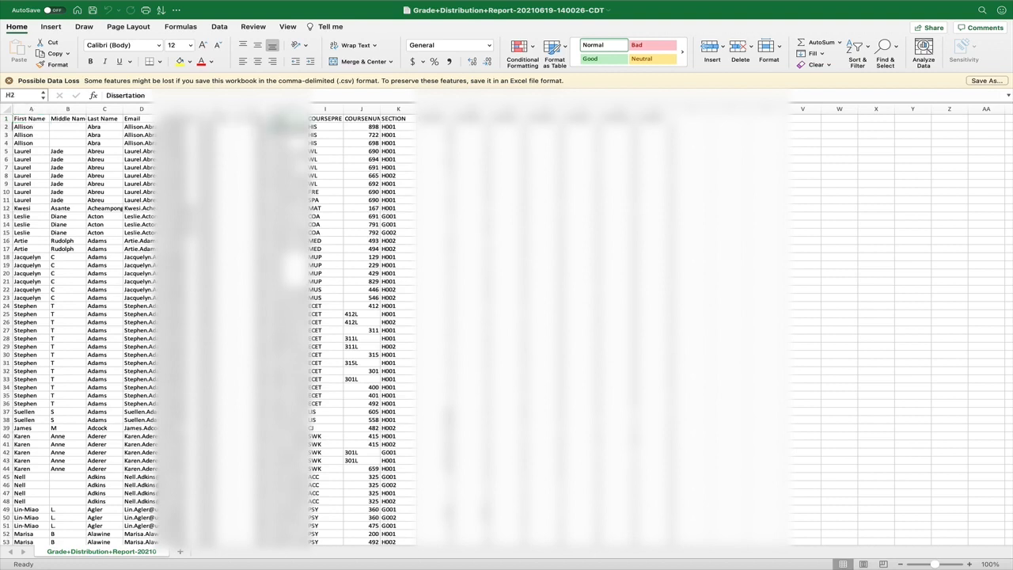
{"action": "left_click", "coordinate": [315, 127]}
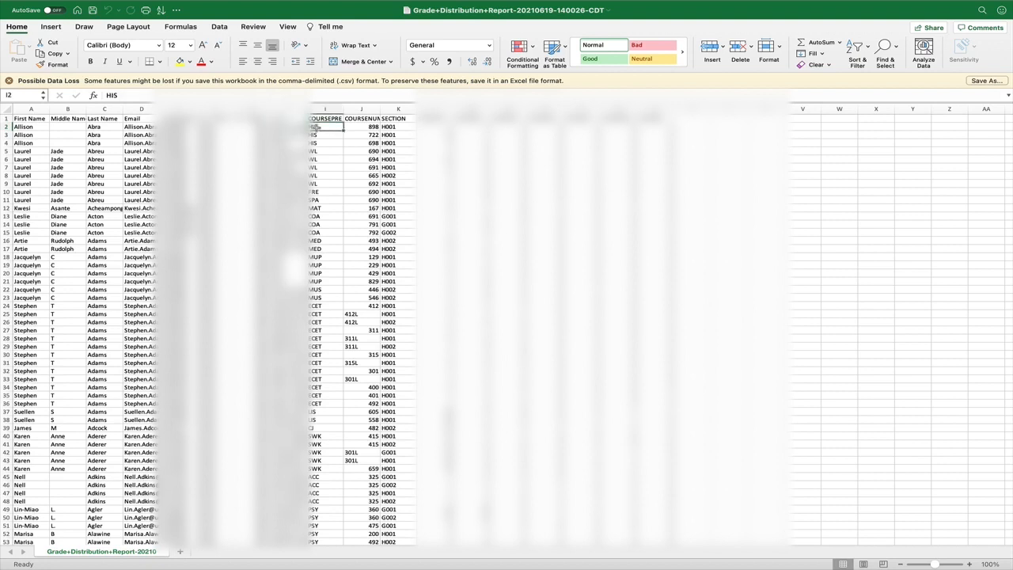
{"action": "left_click", "coordinate": [359, 129]}
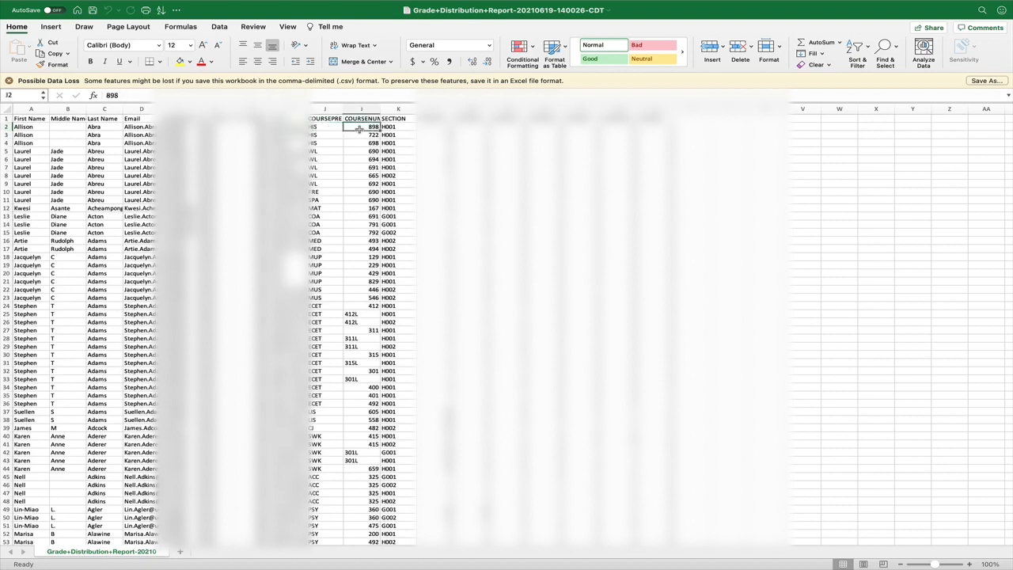
{"action": "left_click", "coordinate": [390, 135]}
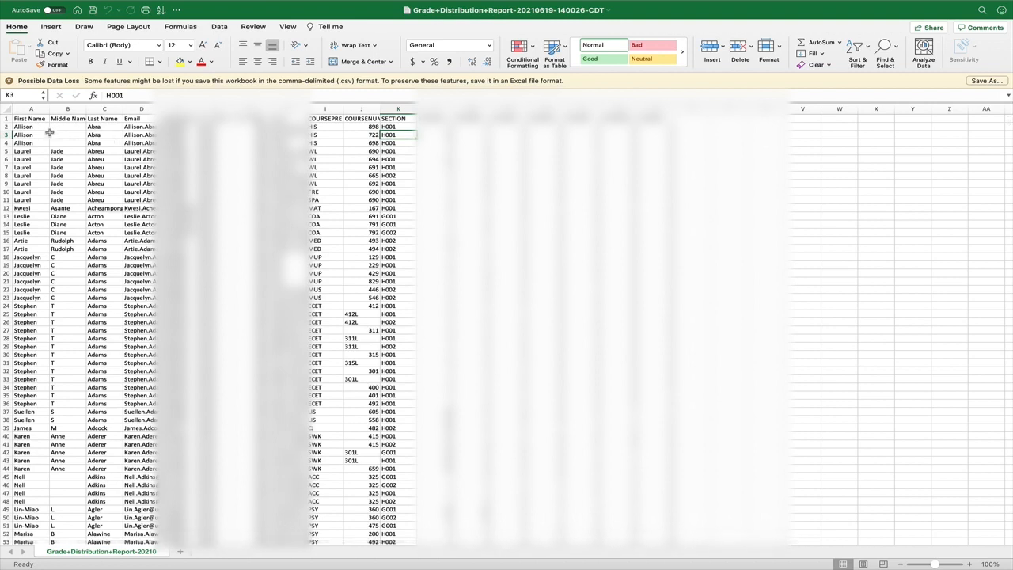
Insert a PivotTable on a new worksheet, using the report data as its source
{"action": "left_click", "coordinate": [24, 127]}
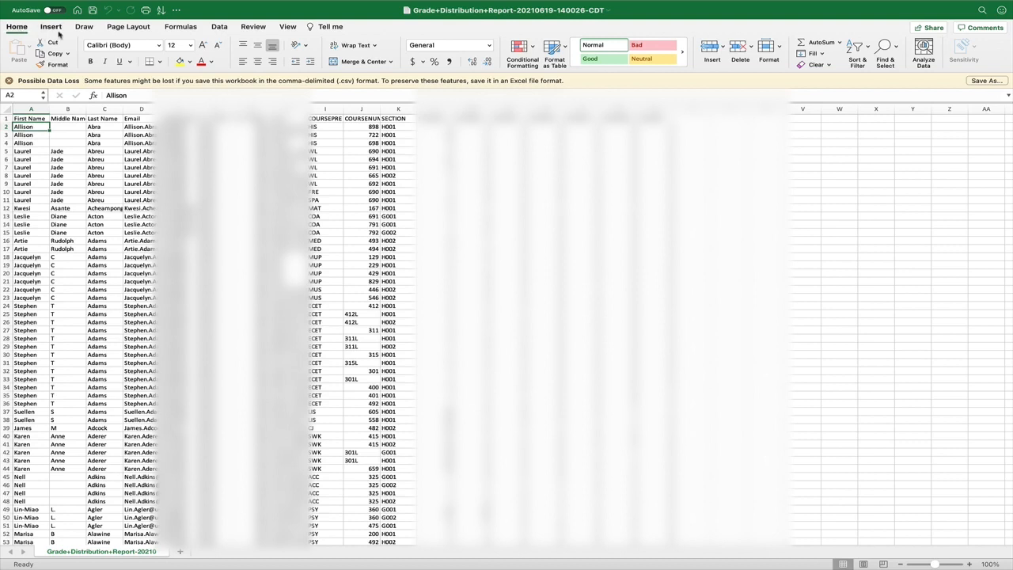
{"action": "left_click", "coordinate": [52, 27]}
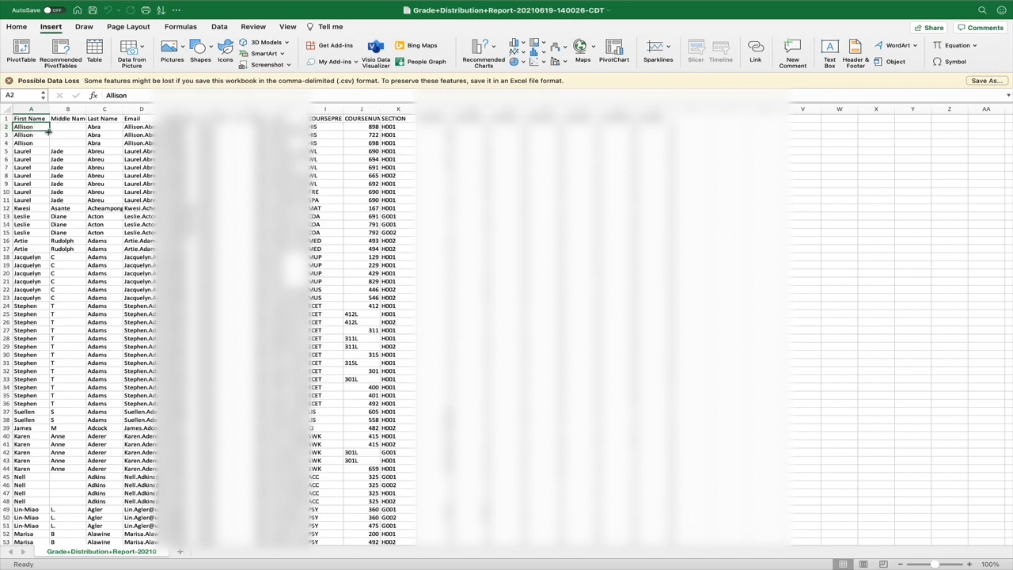
{"action": "left_click", "coordinate": [21, 49]}
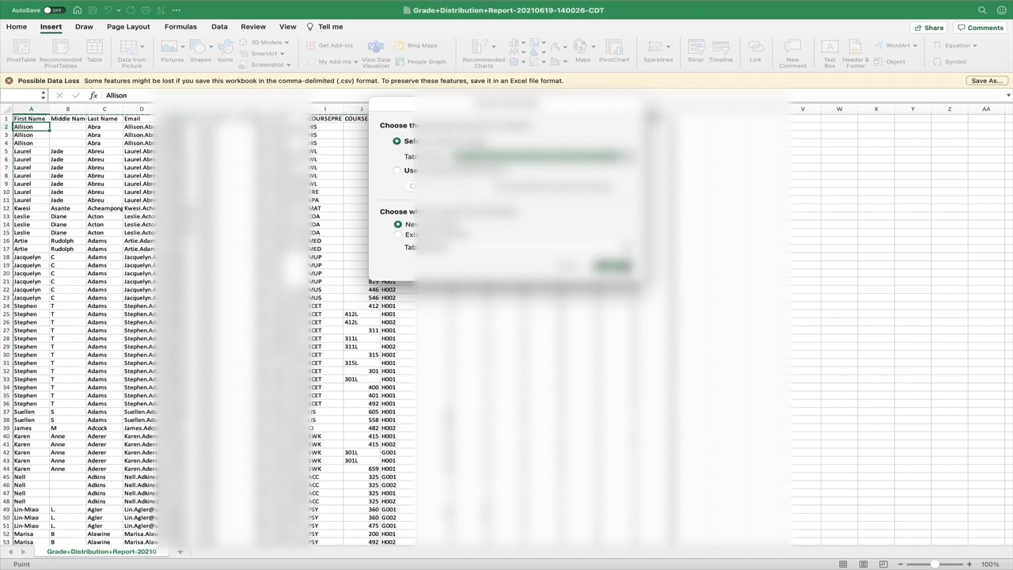
{"action": "left_click", "coordinate": [620, 267]}
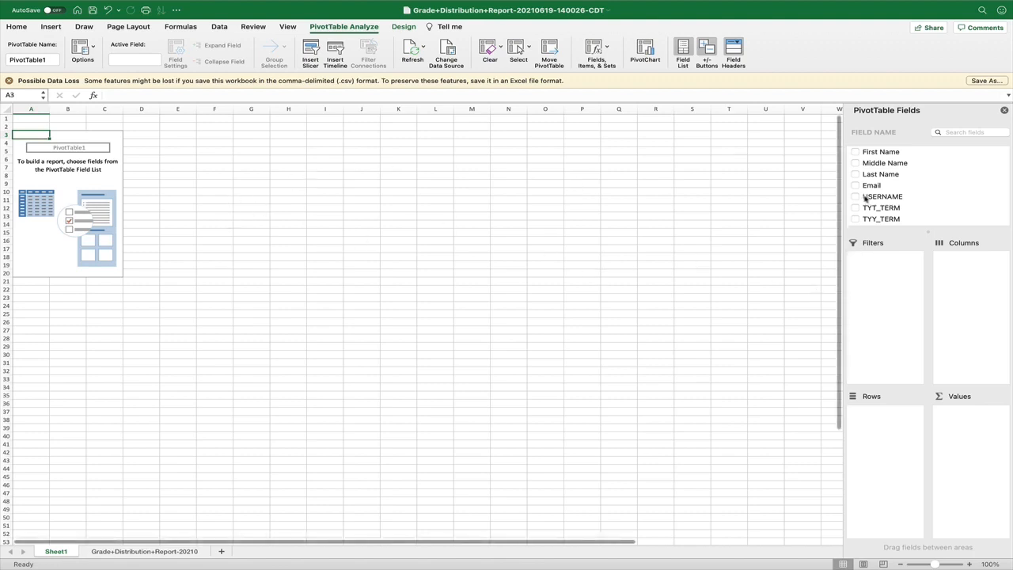
Review the fields available for the PivotTable, from the name fields to the student grade fields
{"action": "scroll", "coordinate": [865, 200], "scroll_direction": "down", "scroll_amount": 3}
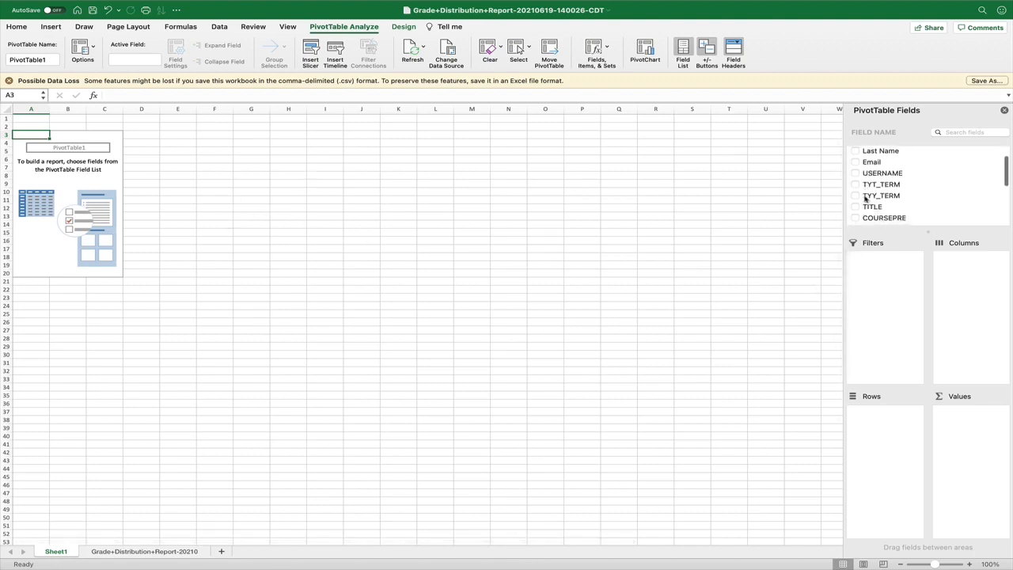
{"action": "scroll", "coordinate": [865, 201], "scroll_direction": "down", "scroll_amount": 5}
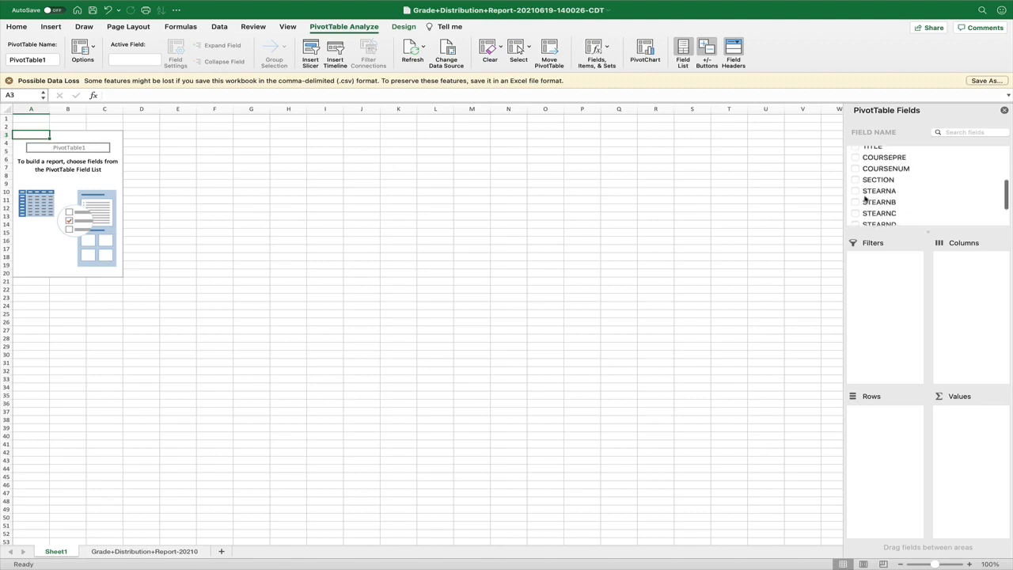
{"action": "scroll", "coordinate": [865, 200], "scroll_direction": "up", "scroll_amount": 8}
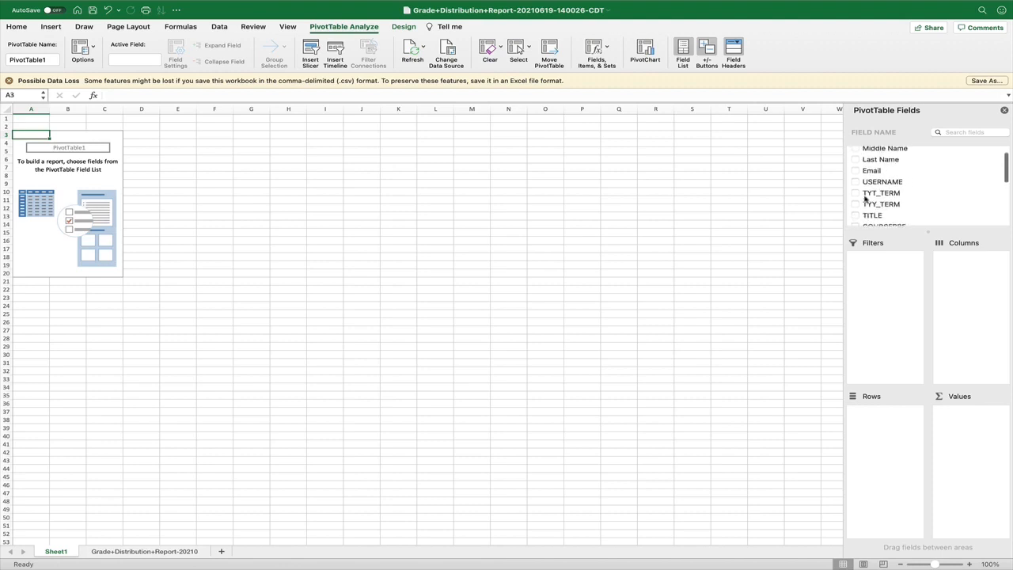
{"action": "scroll", "coordinate": [865, 199], "scroll_direction": "down", "scroll_amount": 10}
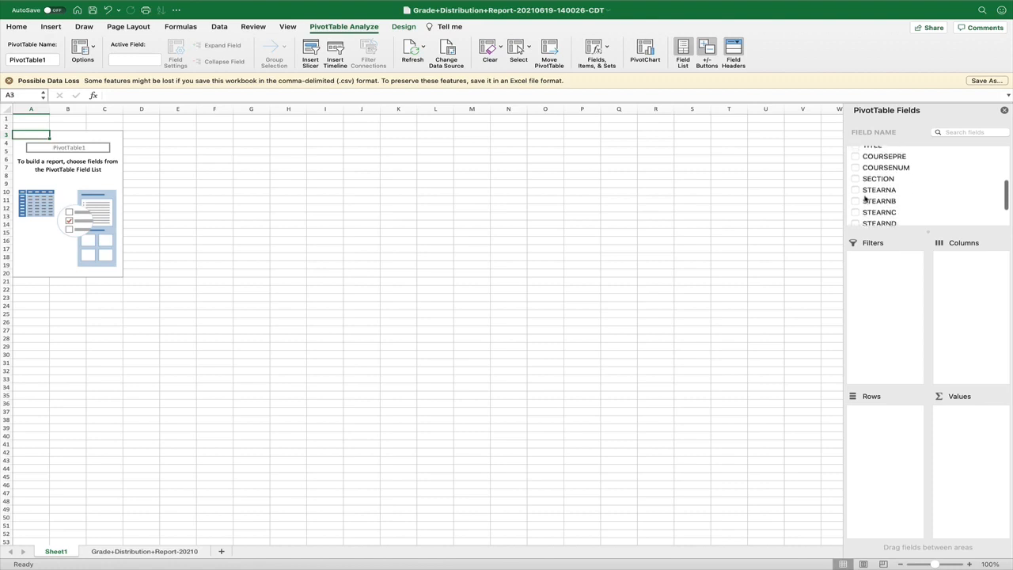
{"action": "scroll", "coordinate": [865, 199], "scroll_direction": "up", "scroll_amount": 4}
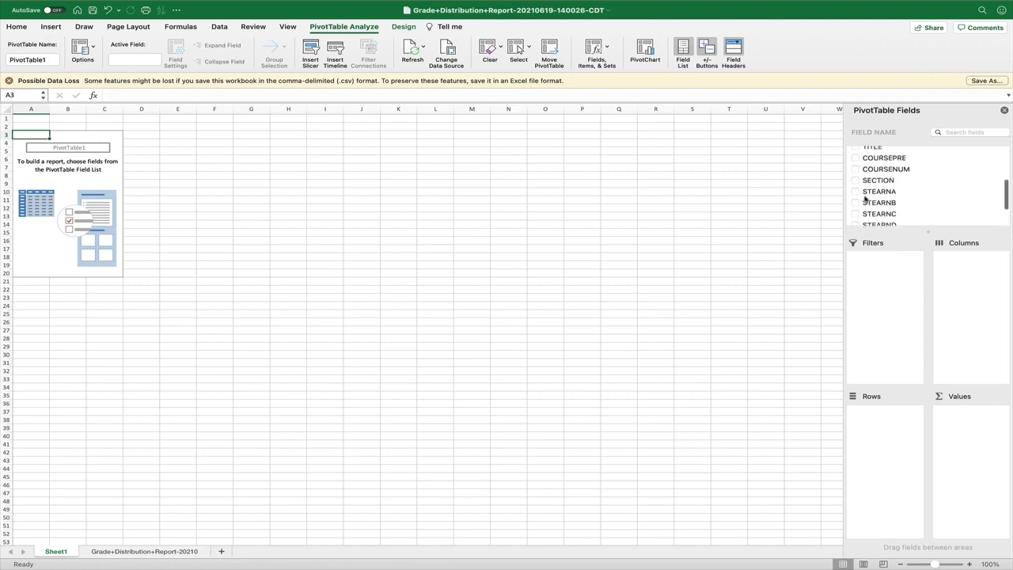
{"action": "scroll", "coordinate": [865, 200], "scroll_direction": "down", "scroll_amount": 2}
{"action": "scroll", "coordinate": [866, 199], "scroll_direction": "up", "scroll_amount": 5}
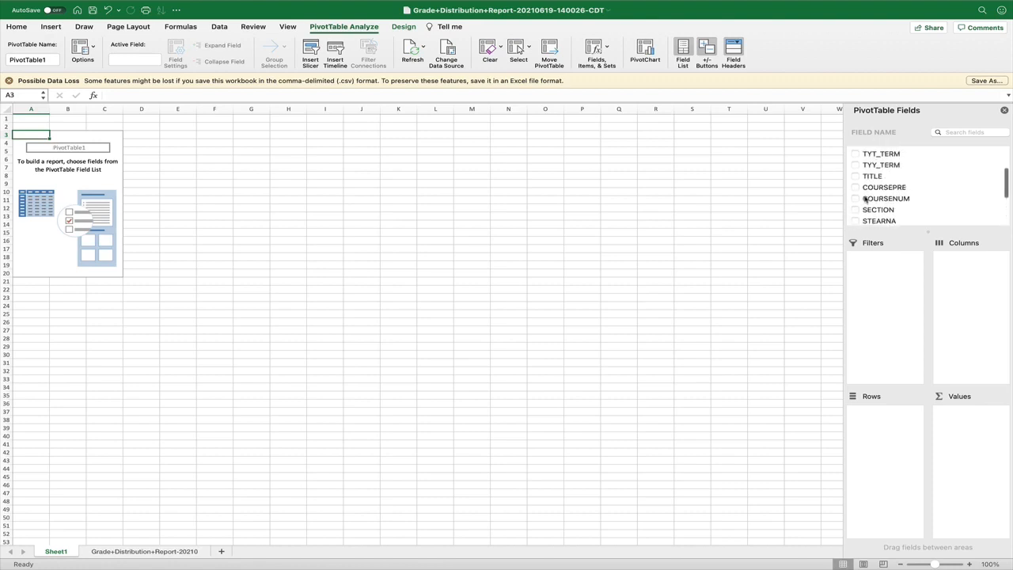
{"action": "scroll", "coordinate": [865, 199], "scroll_direction": "up", "scroll_amount": 2}
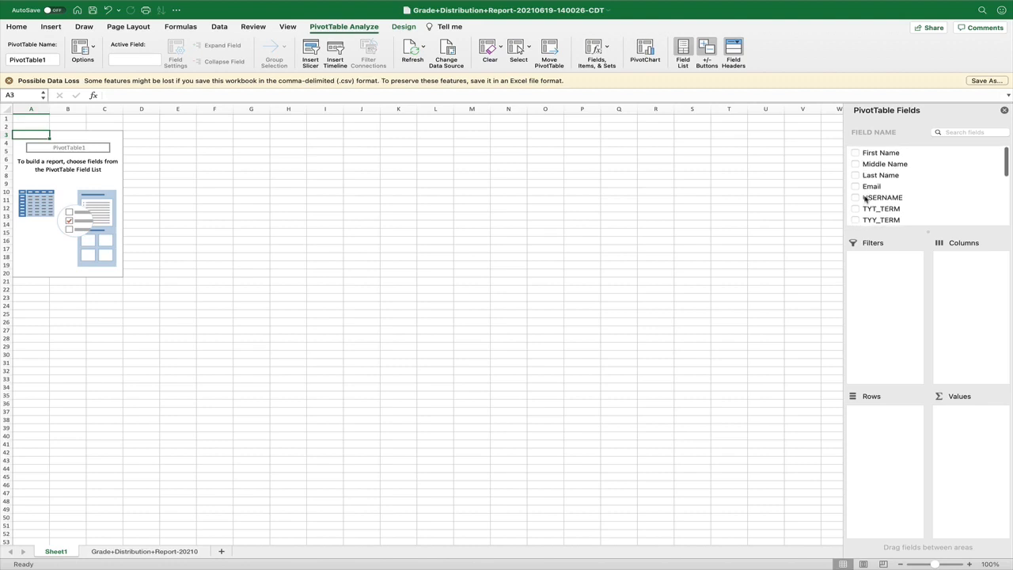
Add COURSEPRE to the PivotTable's rows, with COURSENUM nested below it
{"action": "scroll", "coordinate": [865, 200], "scroll_direction": "down", "scroll_amount": 4}
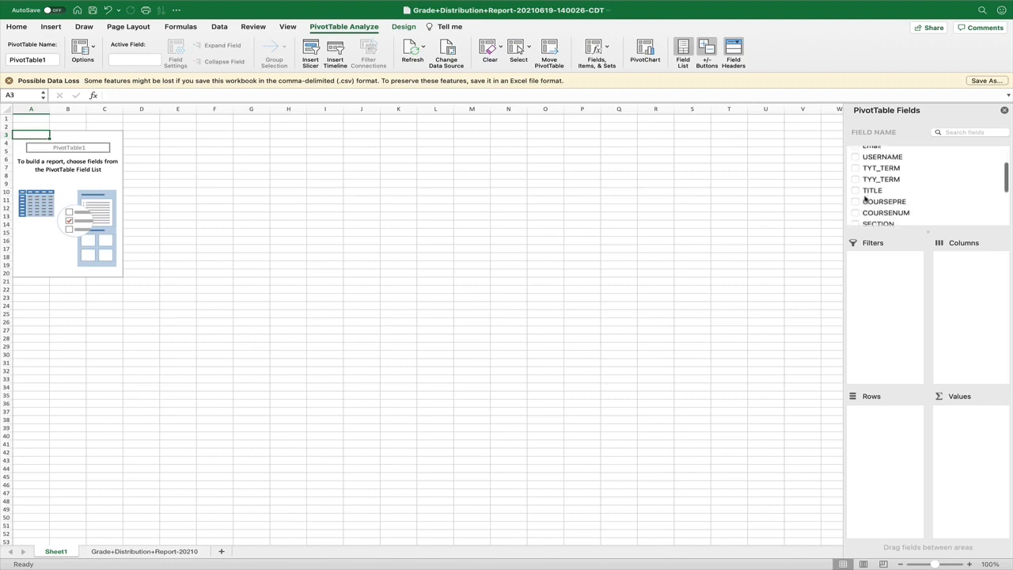
{"action": "scroll", "coordinate": [865, 199], "scroll_direction": "down", "scroll_amount": 1}
{"action": "scroll", "coordinate": [865, 200], "scroll_direction": "down", "scroll_amount": 1}
{"action": "scroll", "coordinate": [866, 200], "scroll_direction": "up", "scroll_amount": 1}
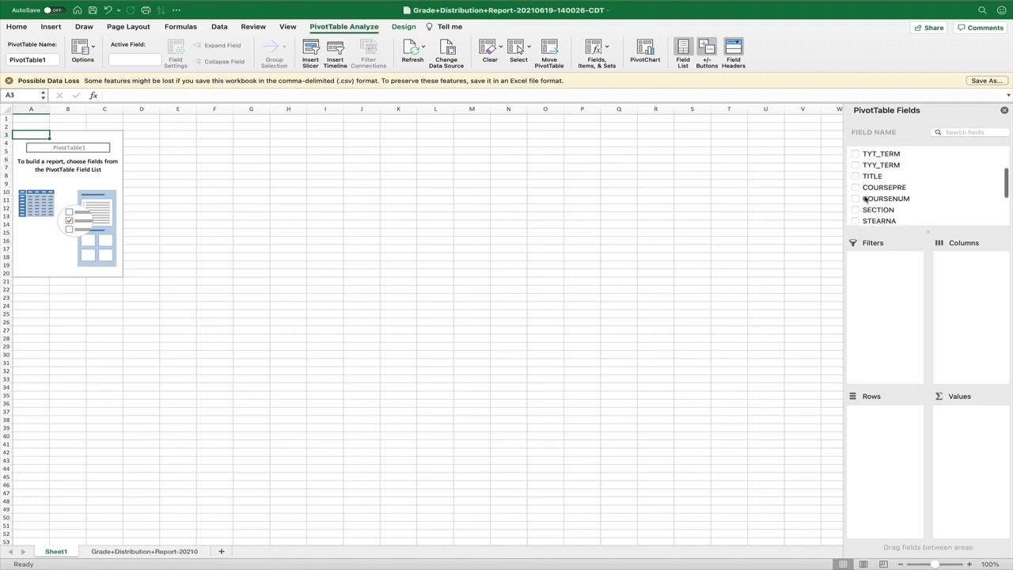
{"action": "left_click_drag", "start_coordinate": [874, 190], "coordinate": [882, 419]}
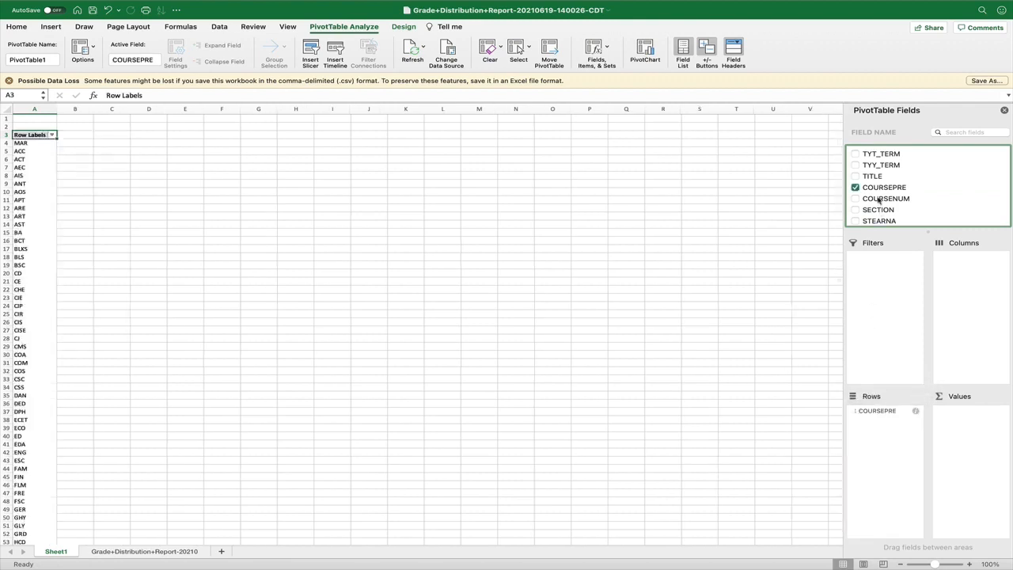
{"action": "left_click_drag", "start_coordinate": [879, 200], "coordinate": [884, 428]}
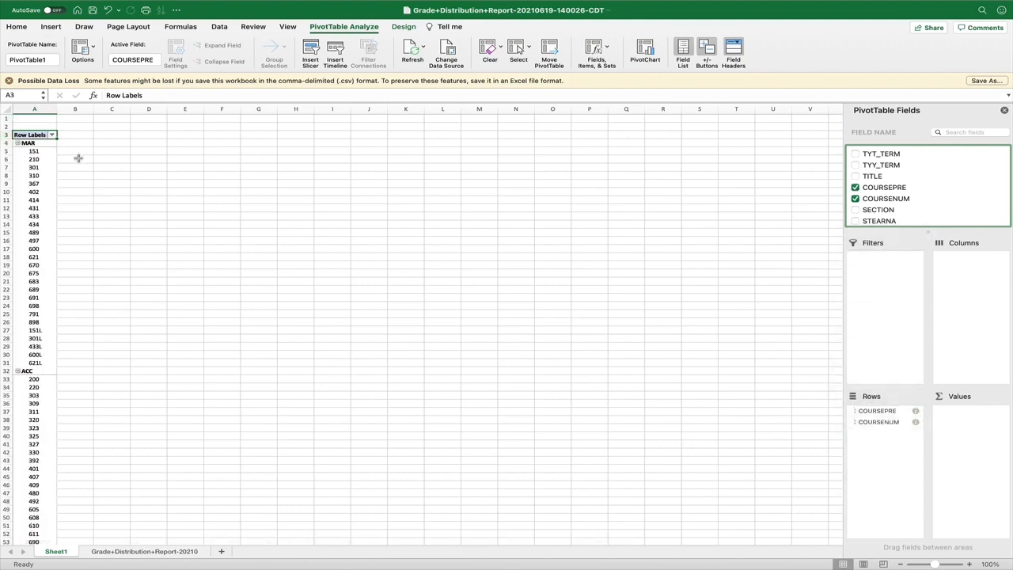
Add the Last Name field to the PivotTable's rows below COURSENUM
{"action": "scroll", "coordinate": [36, 155], "scroll_direction": "down", "scroll_amount": 1}
{"action": "scroll", "coordinate": [35, 157], "scroll_direction": "up", "scroll_amount": 1}
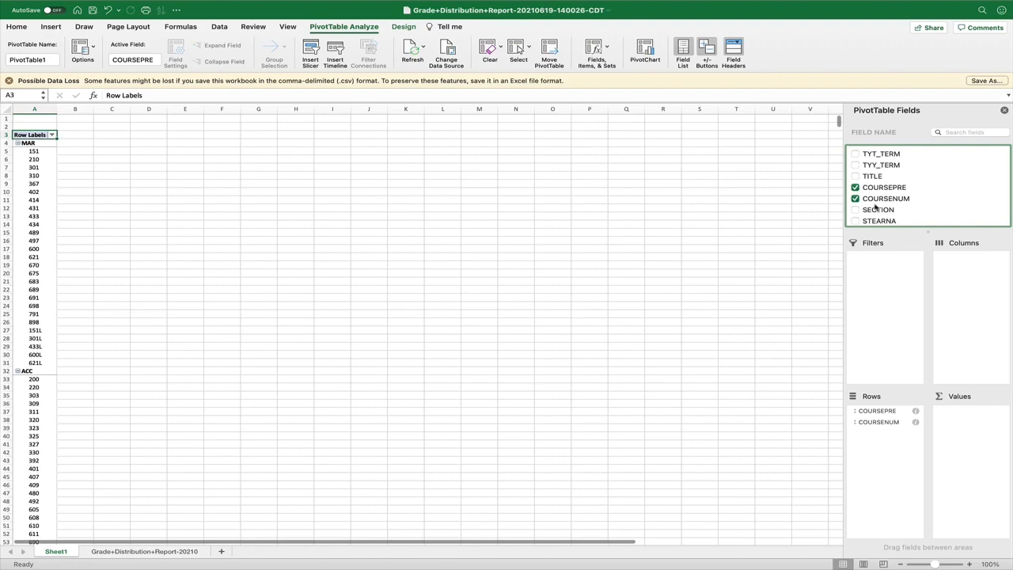
{"action": "scroll", "coordinate": [876, 208], "scroll_direction": "up", "scroll_amount": 3}
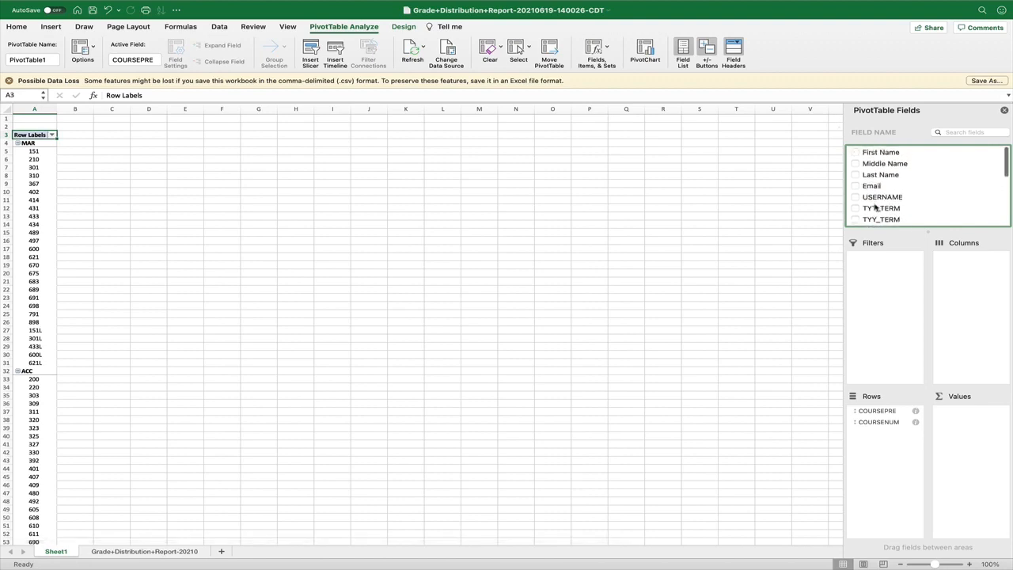
{"action": "left_click_drag", "start_coordinate": [889, 178], "coordinate": [890, 441]}
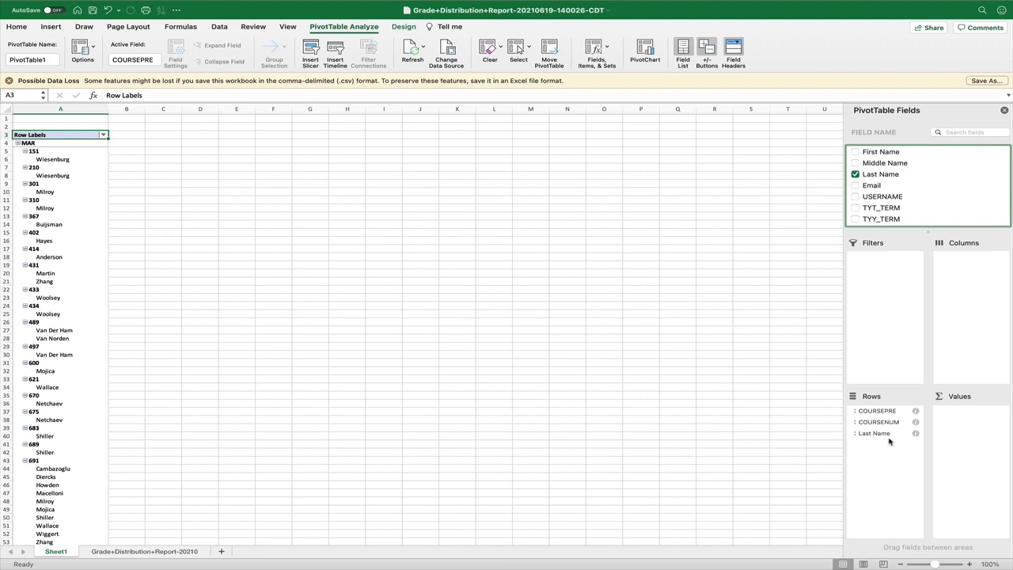
Add STEARNA, STEARNB and STEARNC to the PivotTable's values as sums, in that order
{"action": "scroll", "coordinate": [916, 182], "scroll_direction": "down", "scroll_amount": 3}
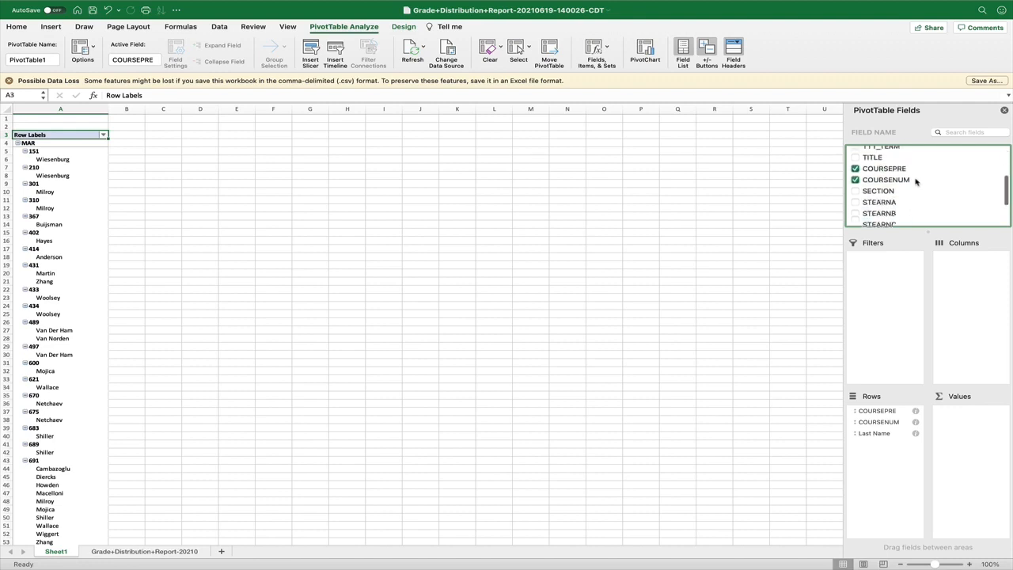
{"action": "scroll", "coordinate": [916, 182], "scroll_direction": "down", "scroll_amount": 3}
{"action": "scroll", "coordinate": [916, 182], "scroll_direction": "up", "scroll_amount": 3}
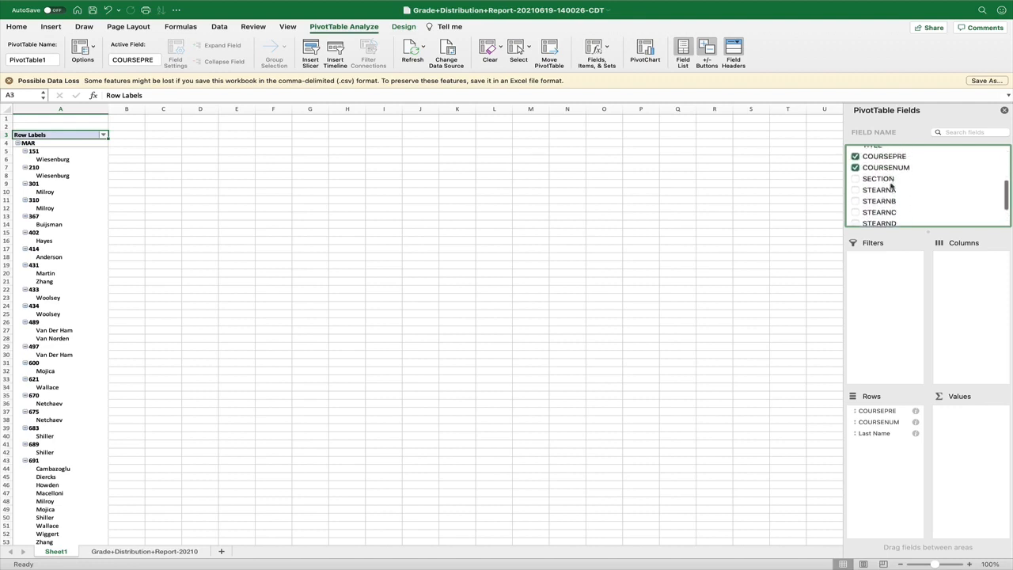
{"action": "left_click_drag", "start_coordinate": [869, 193], "coordinate": [966, 409]}
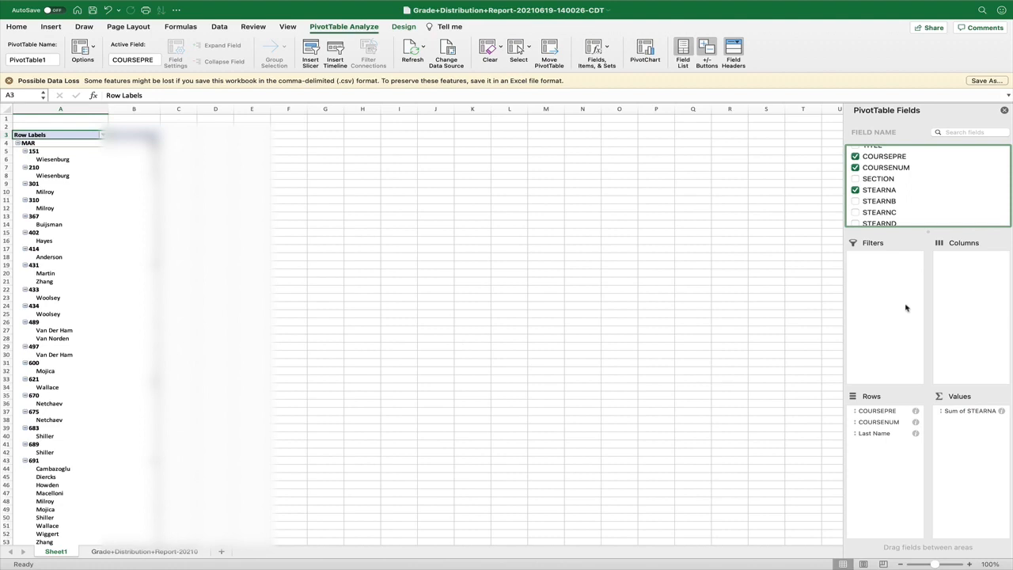
{"action": "left_click_drag", "start_coordinate": [882, 203], "coordinate": [968, 427]}
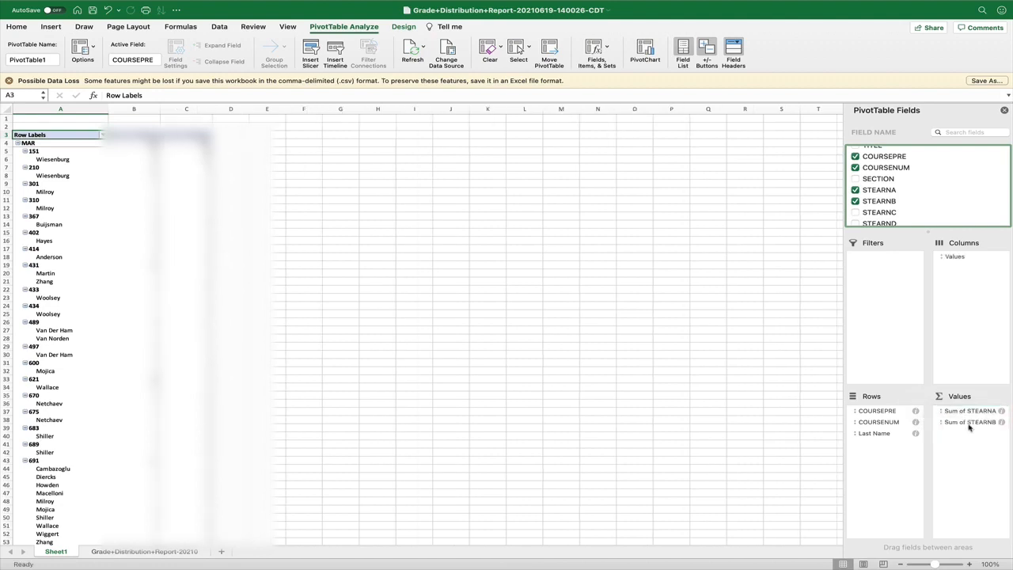
{"action": "left_click_drag", "start_coordinate": [884, 214], "coordinate": [970, 436]}
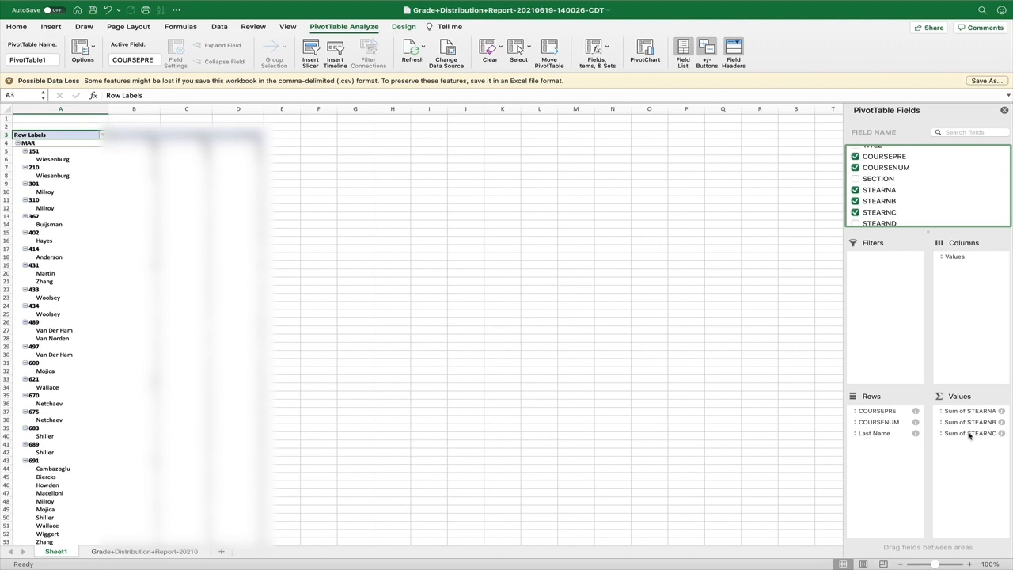
{"action": "scroll", "coordinate": [866, 214], "scroll_direction": "up", "scroll_amount": 5}
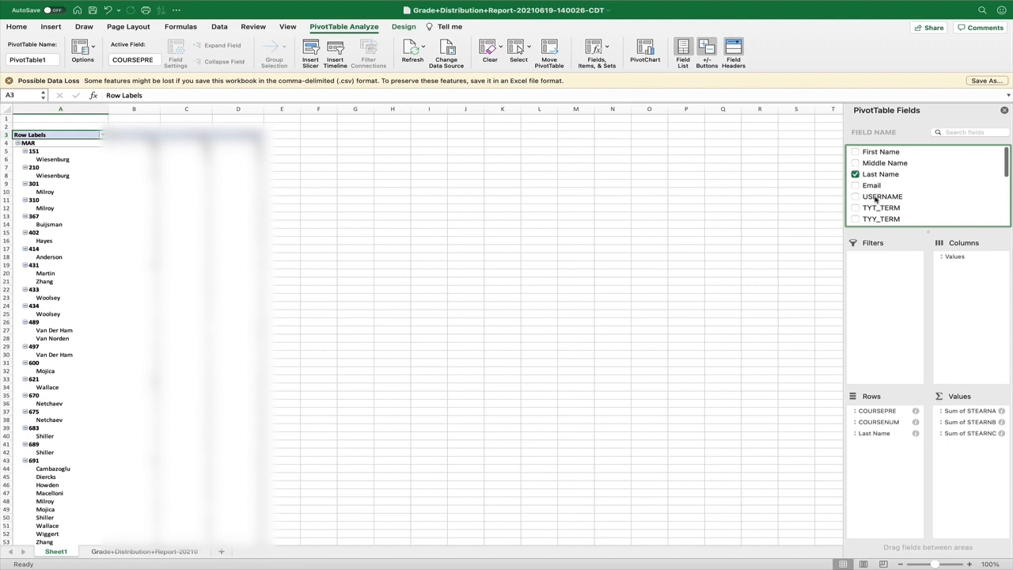
{"action": "scroll", "coordinate": [875, 200], "scroll_direction": "down", "scroll_amount": 2}
{"action": "scroll", "coordinate": [875, 199], "scroll_direction": "down", "scroll_amount": 5}
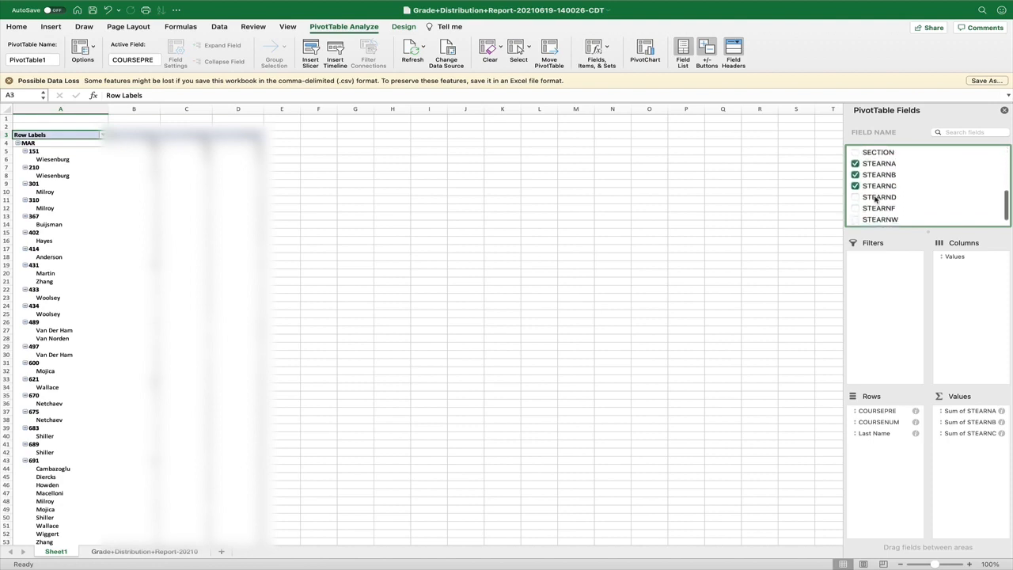
{"action": "scroll", "coordinate": [876, 198], "scroll_direction": "down", "scroll_amount": 1}
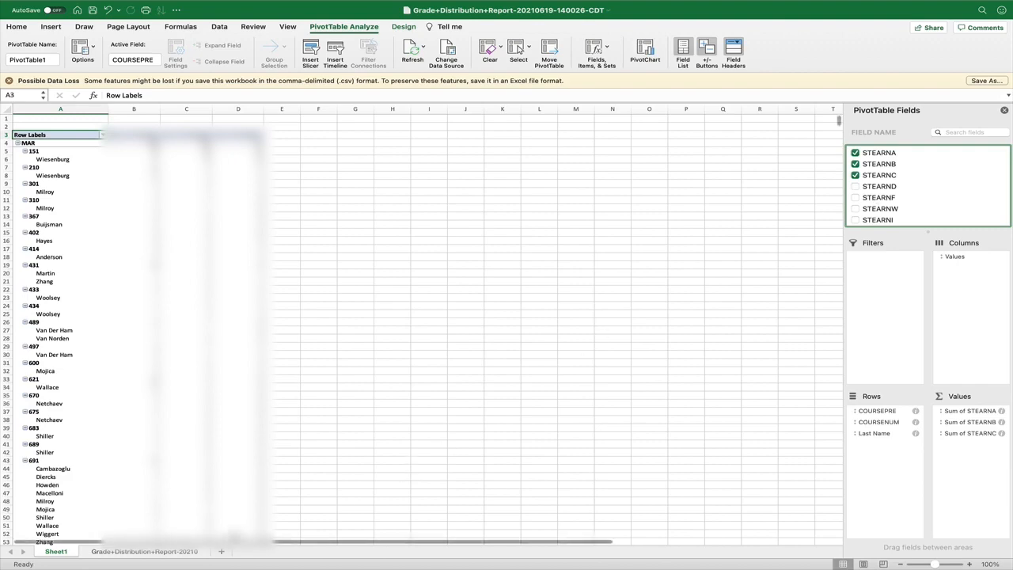
Return to the sheet with the exported report data and quit Excel without saving the workbook
{"action": "left_click", "coordinate": [153, 551]}
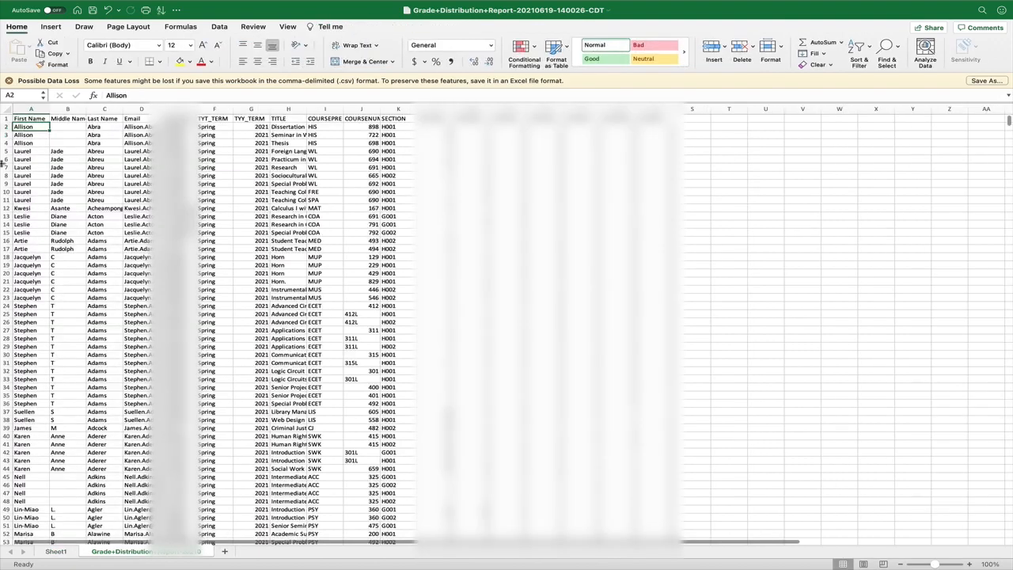
{"action": "mouse_move", "coordinate": [12, 2]}
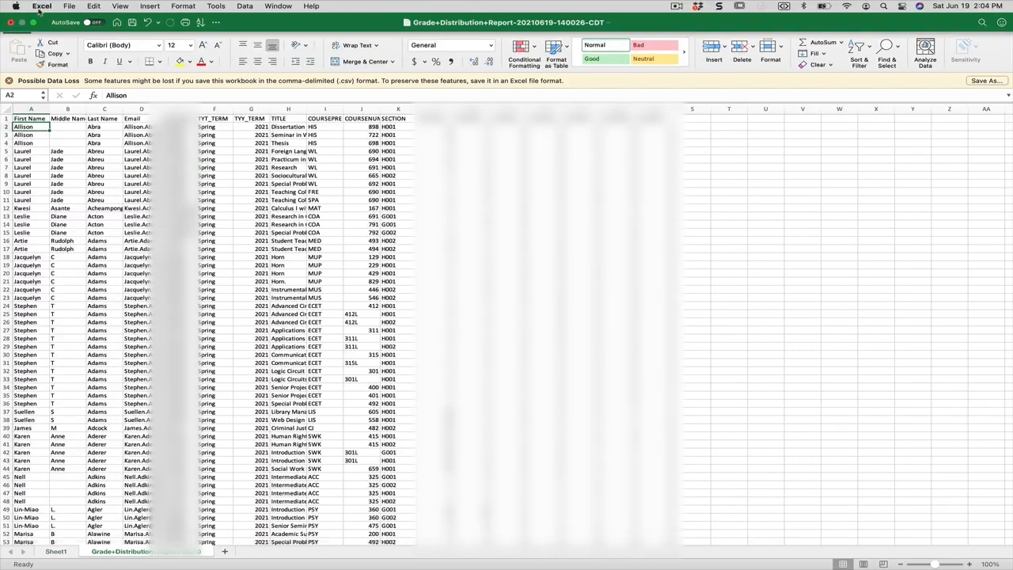
{"action": "left_click", "coordinate": [42, 7]}
{"action": "left_click", "coordinate": [75, 123]}
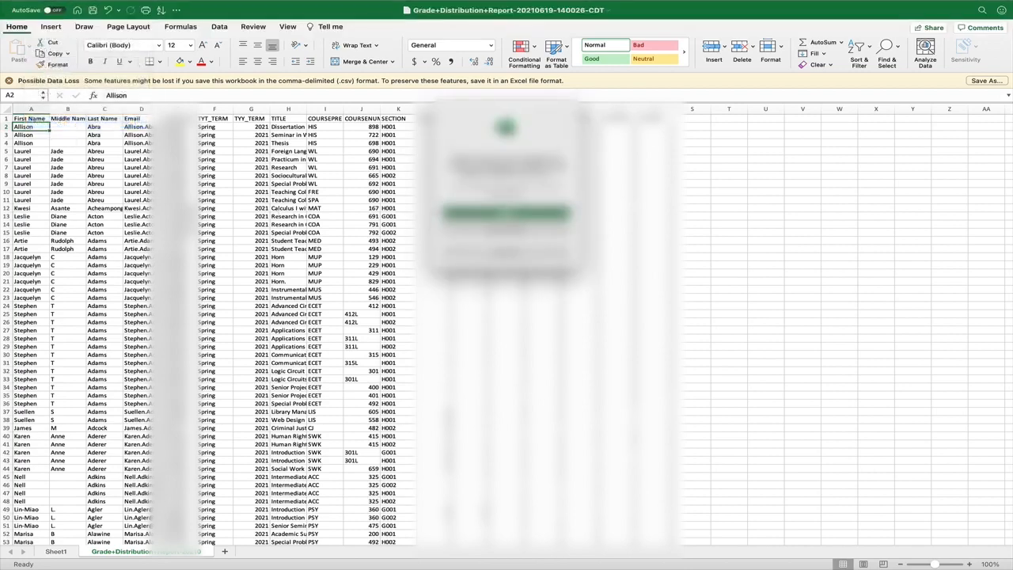
{"action": "left_click", "coordinate": [513, 235]}
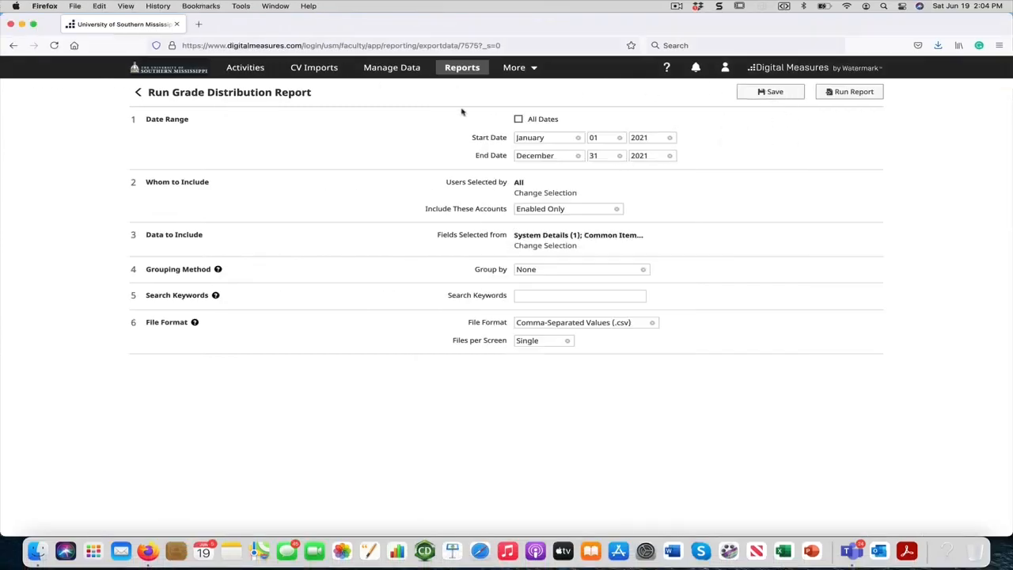
Open the custom Grade Distribution Report from the list of reports in Digital Measures
{"action": "left_click", "coordinate": [463, 69]}
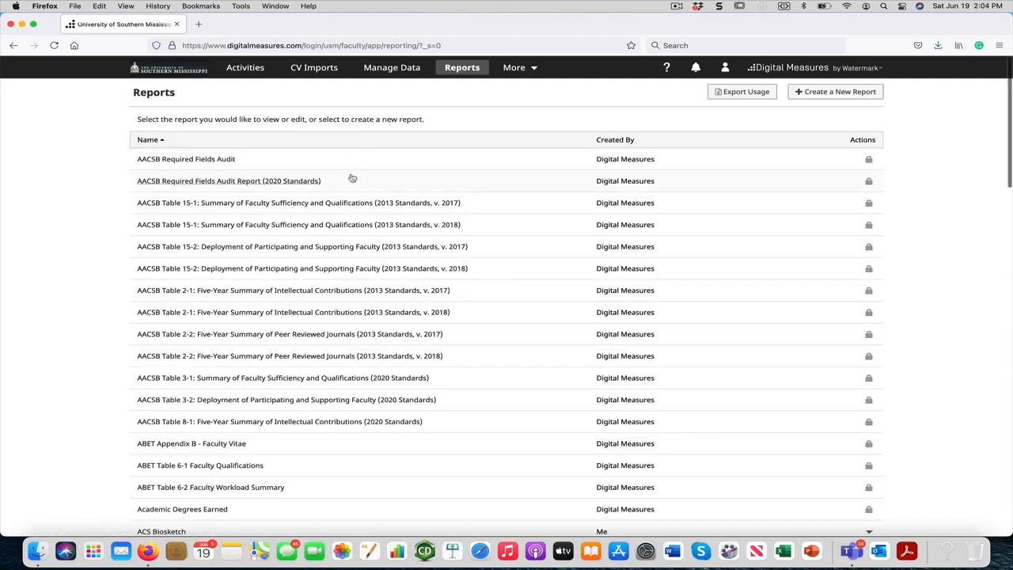
{"action": "scroll", "coordinate": [294, 294], "scroll_direction": "down", "scroll_amount": 3}
{"action": "scroll", "coordinate": [297, 298], "scroll_direction": "down", "scroll_amount": 5}
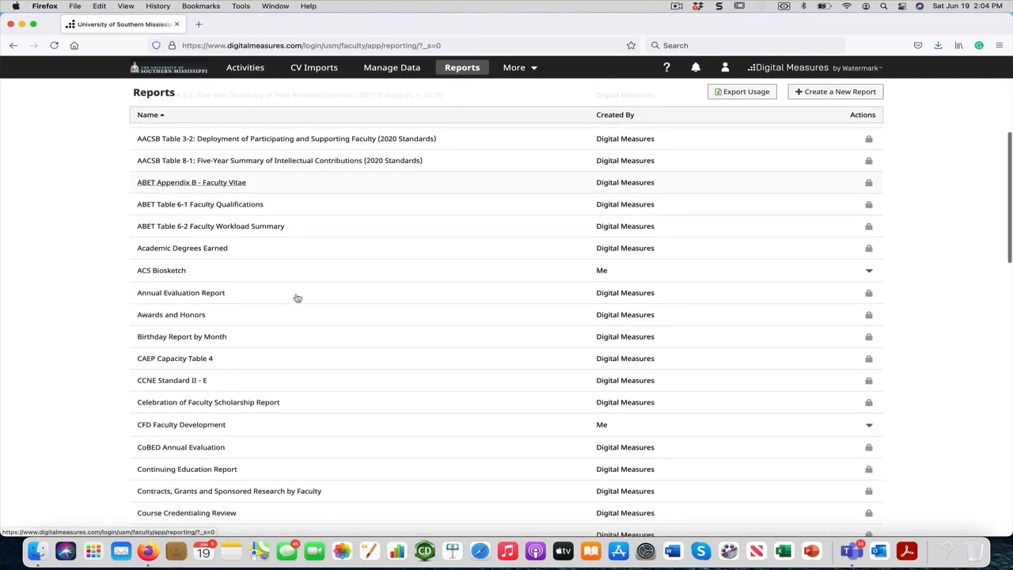
{"action": "scroll", "coordinate": [297, 297], "scroll_direction": "down", "scroll_amount": 6}
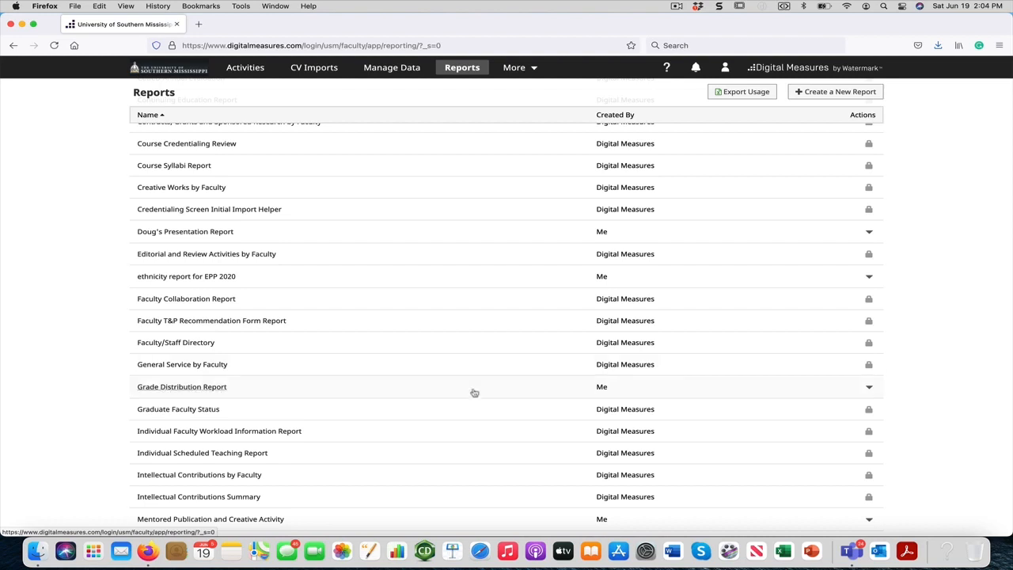
{"action": "left_click", "coordinate": [198, 389]}
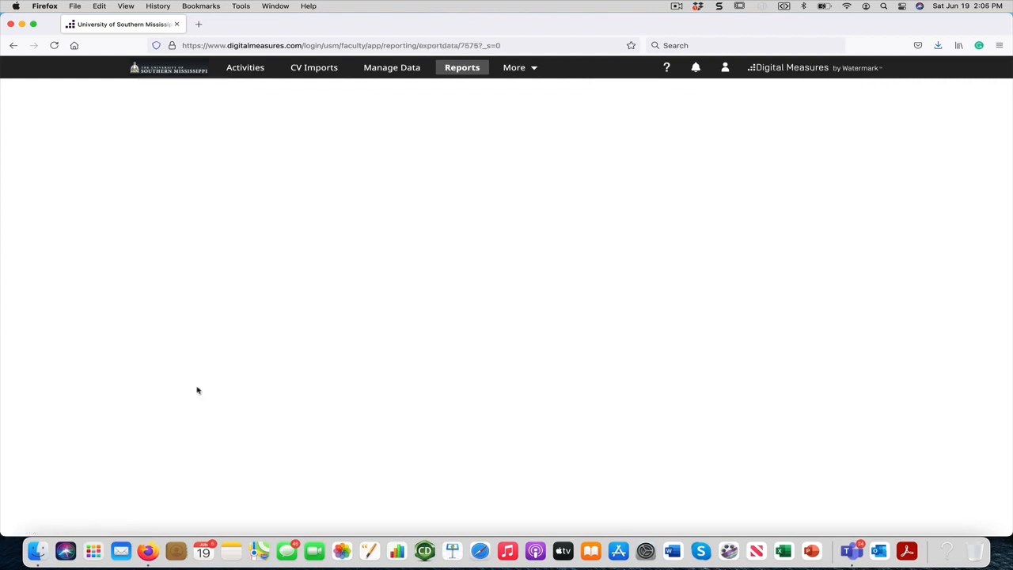